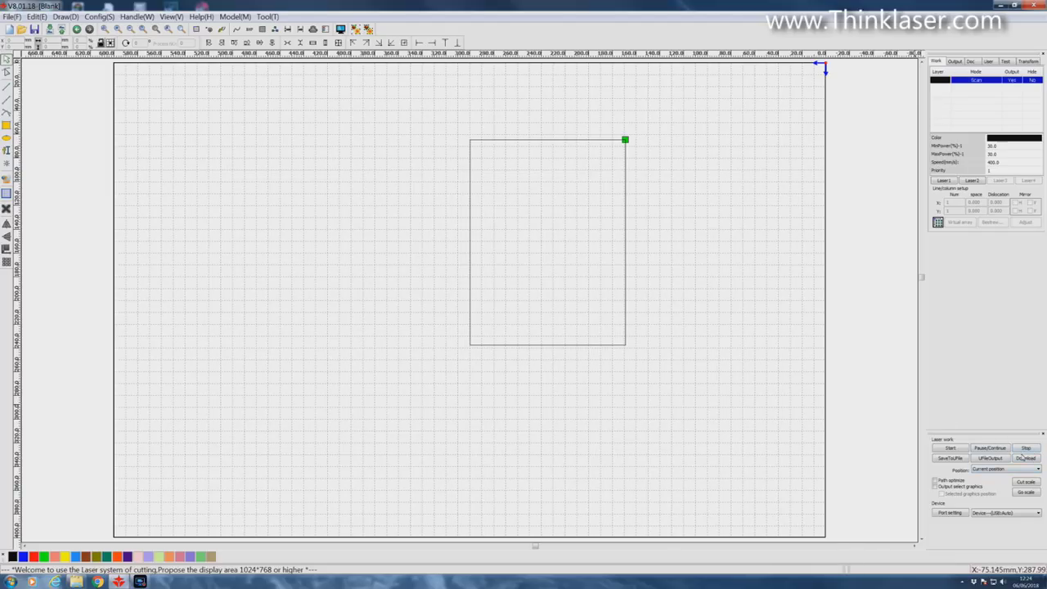
Step: Set the Laser work Position option to Absolute coordinate
click(1034, 470)
click(986, 471)
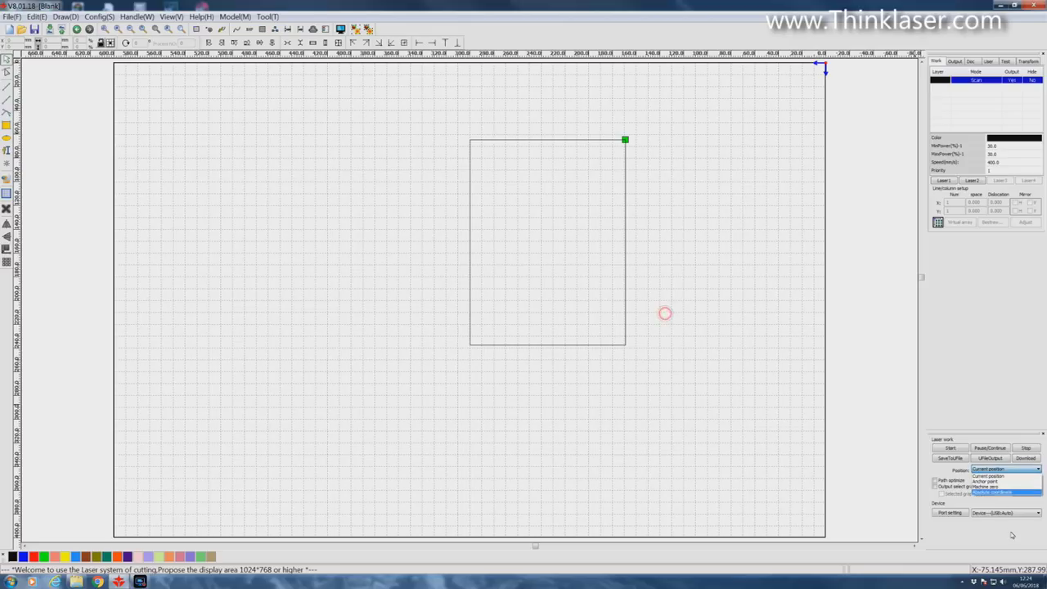
click(981, 475)
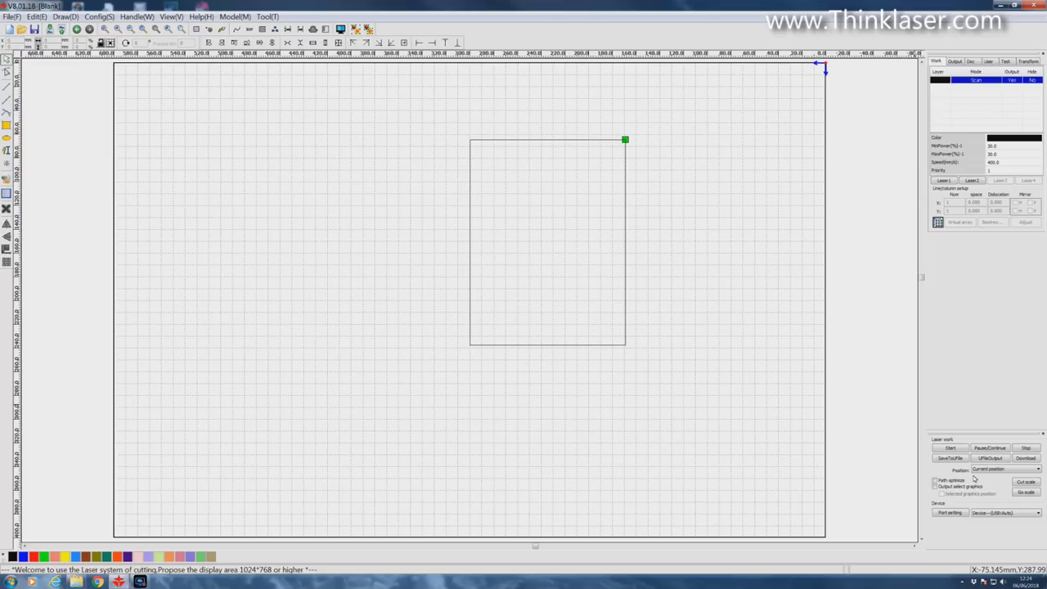
click(1035, 471)
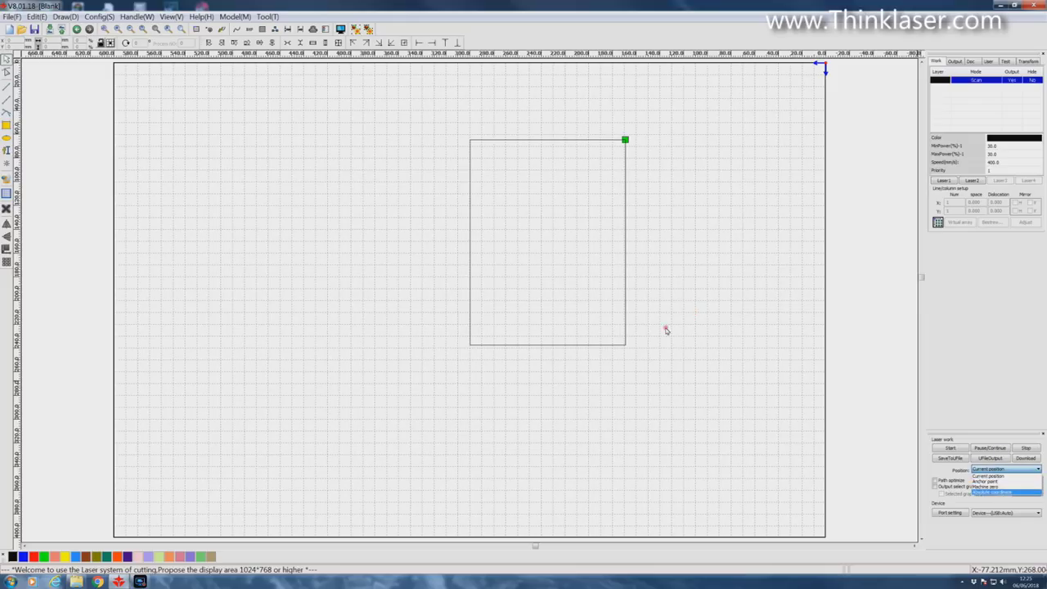
click(999, 492)
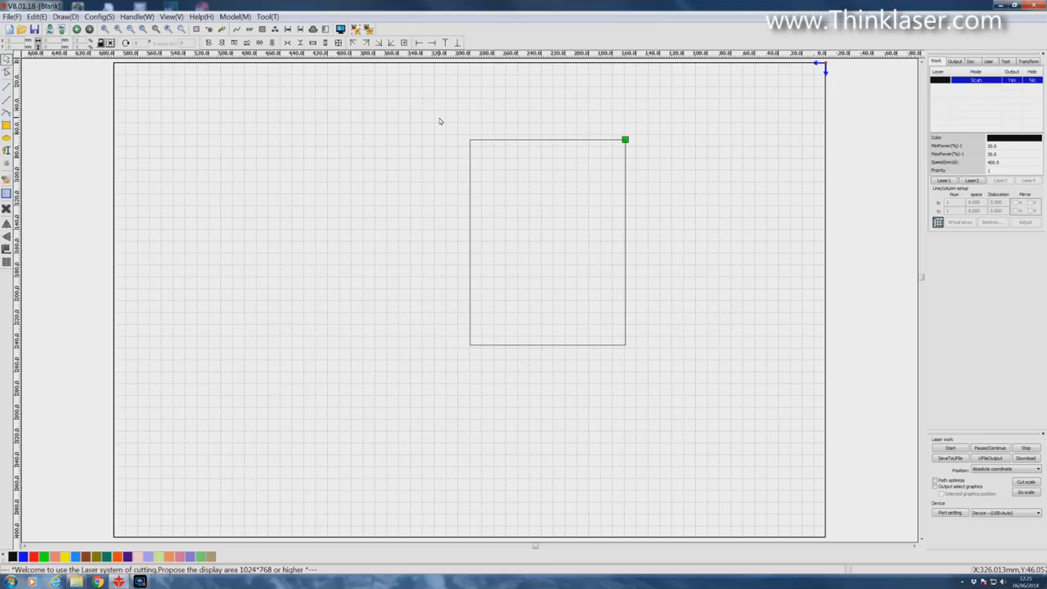
drag(438, 117, 691, 395)
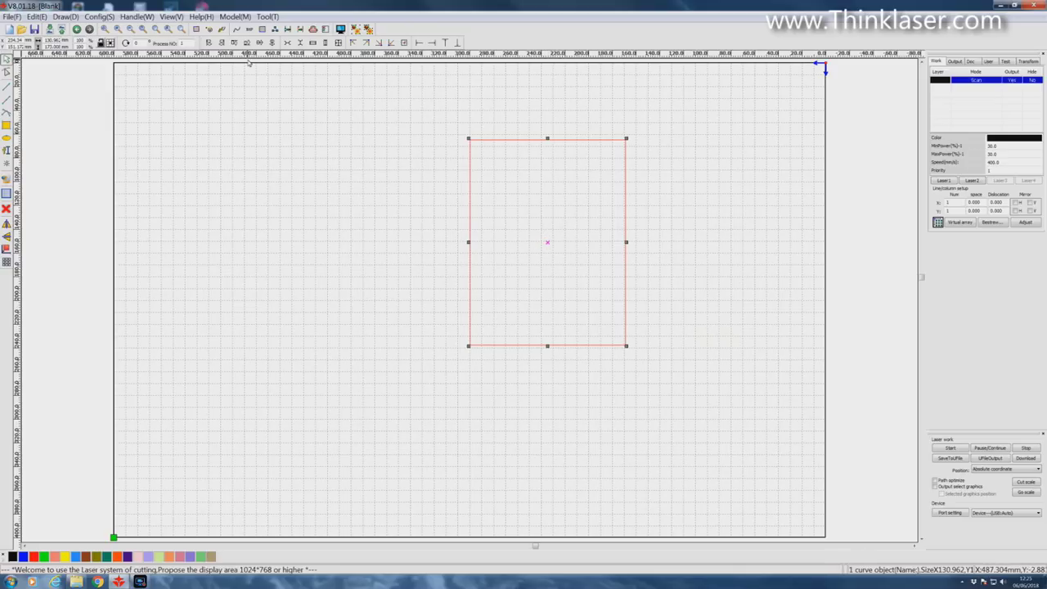
click(97, 17)
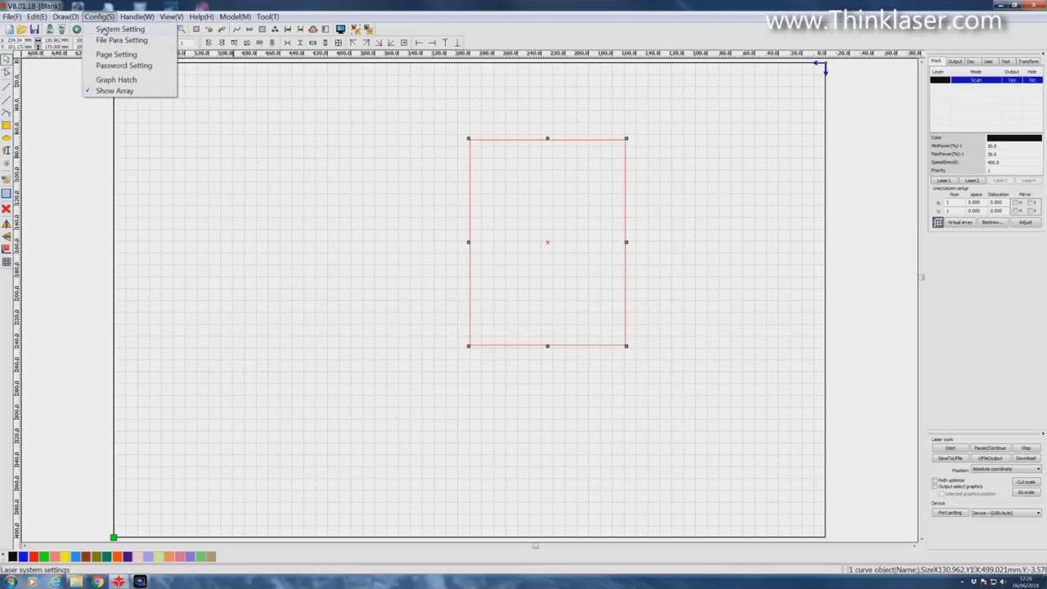
click(102, 28)
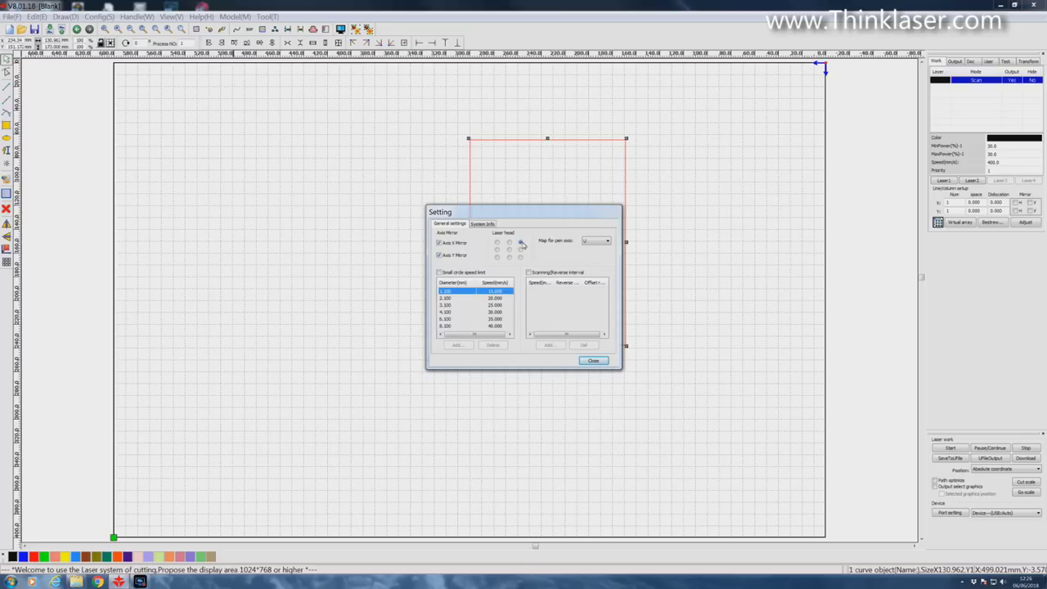
key(Escape)
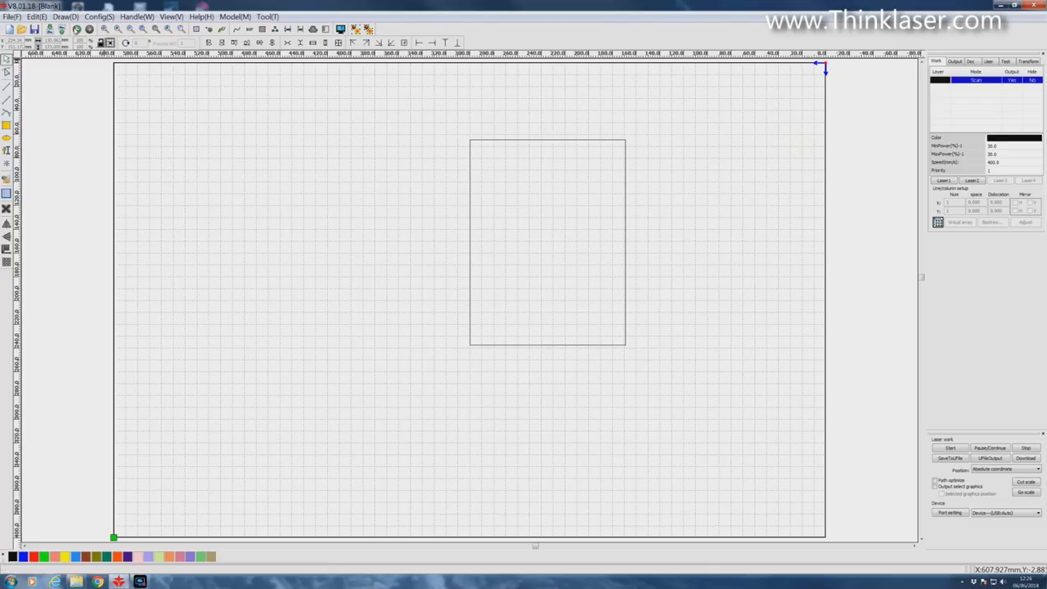
Step: Select the reference rectangle and set its width to 100 mm
click(111, 43)
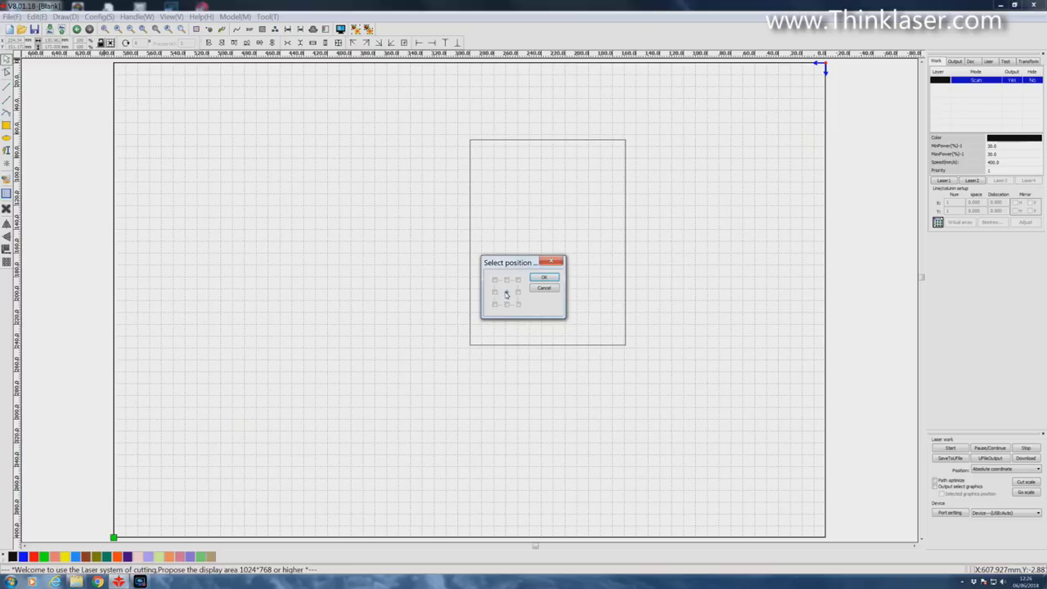
click(544, 278)
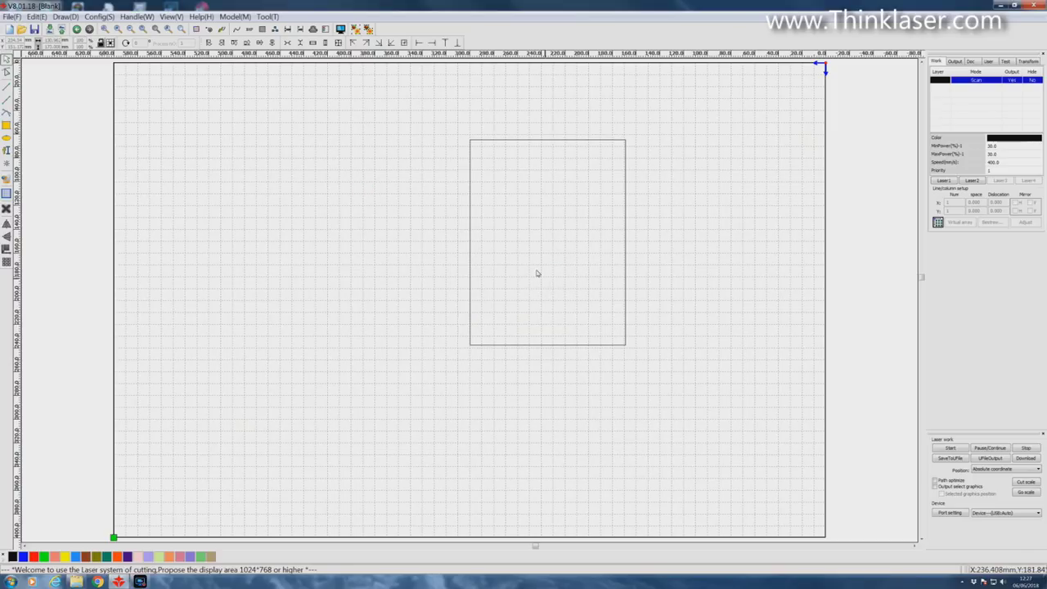
drag(407, 99, 658, 375)
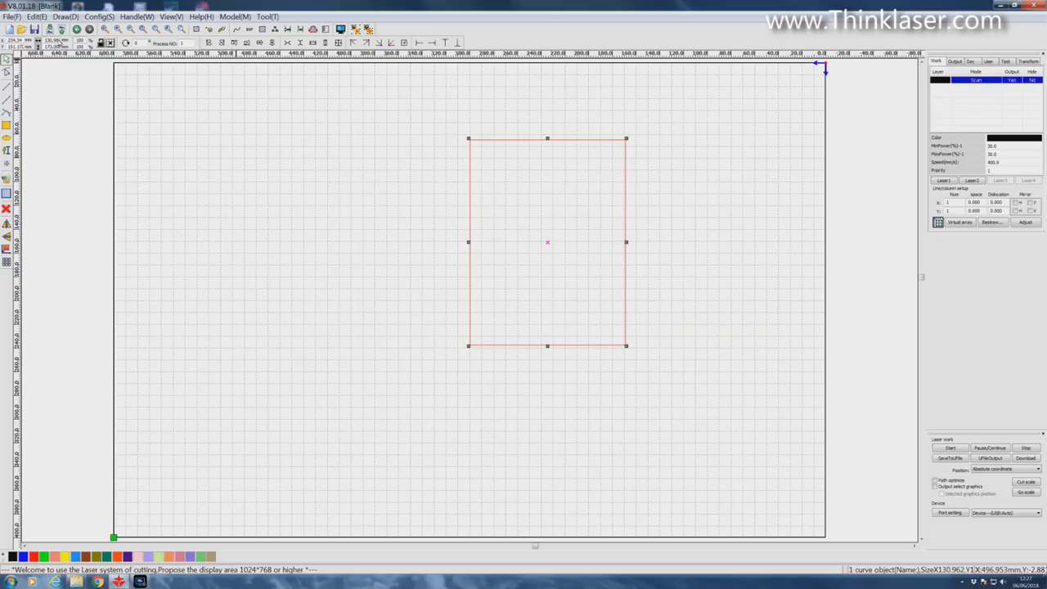
double_click(50, 39)
key(BackSpace)
text(100)
key(Return)
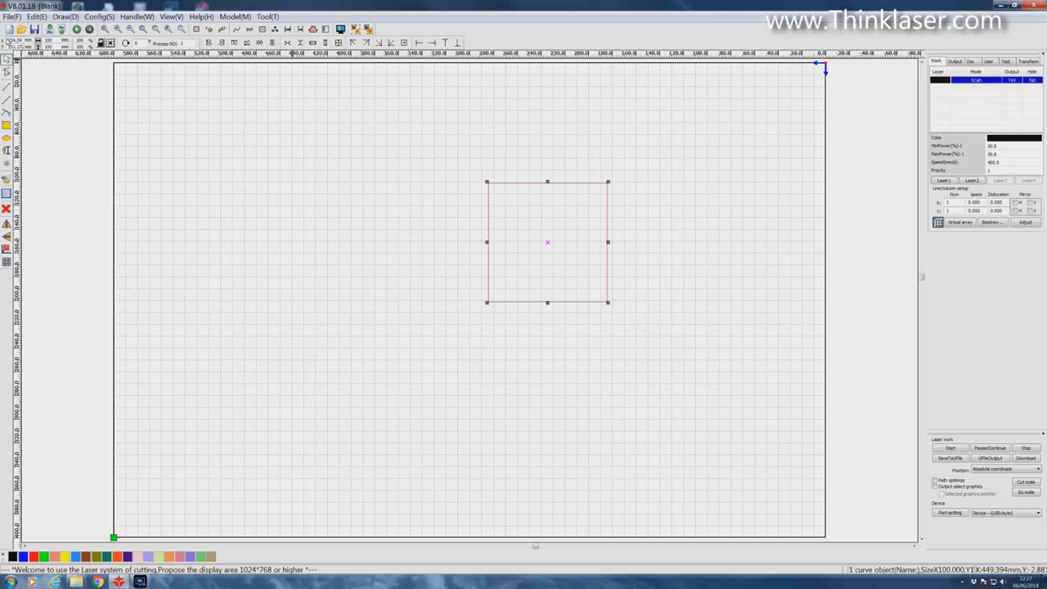
Step: Set the square's X position to 50 so it sits flush in the top-right origin corner
double_click(15, 39)
text(50)
key(Return)
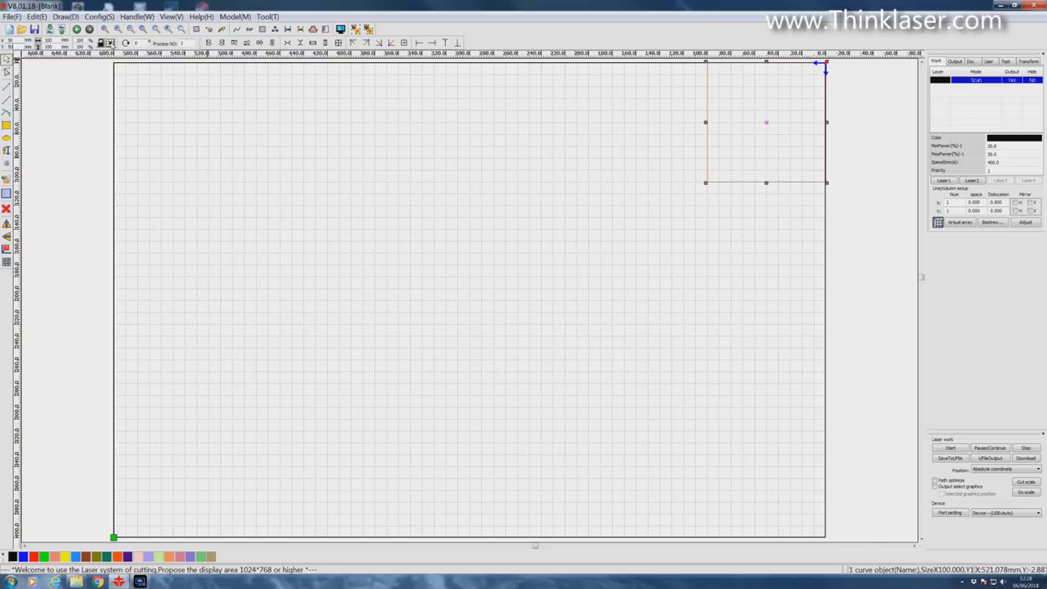
click(110, 42)
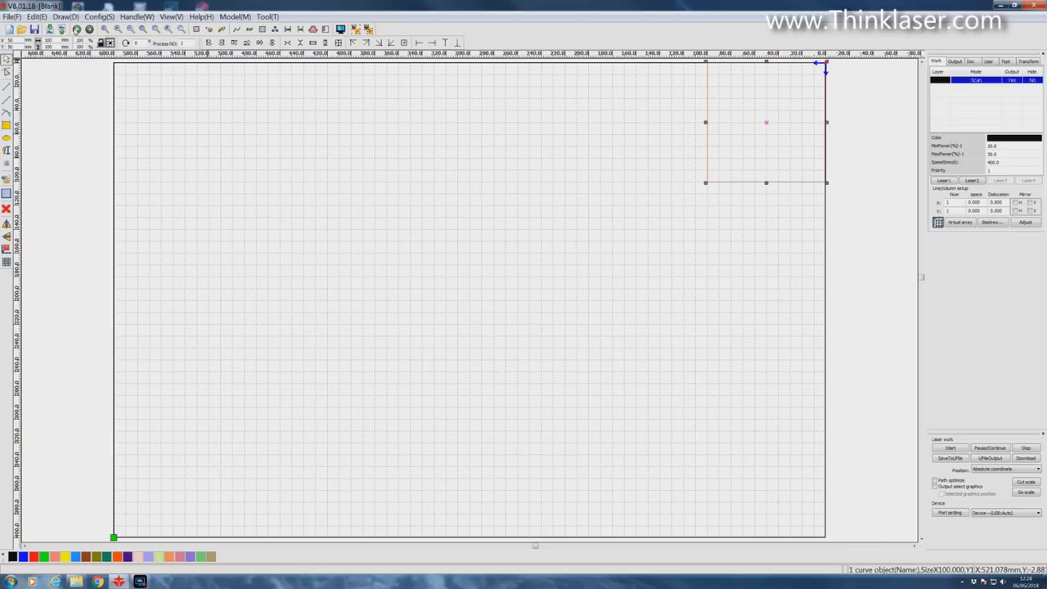
click(359, 186)
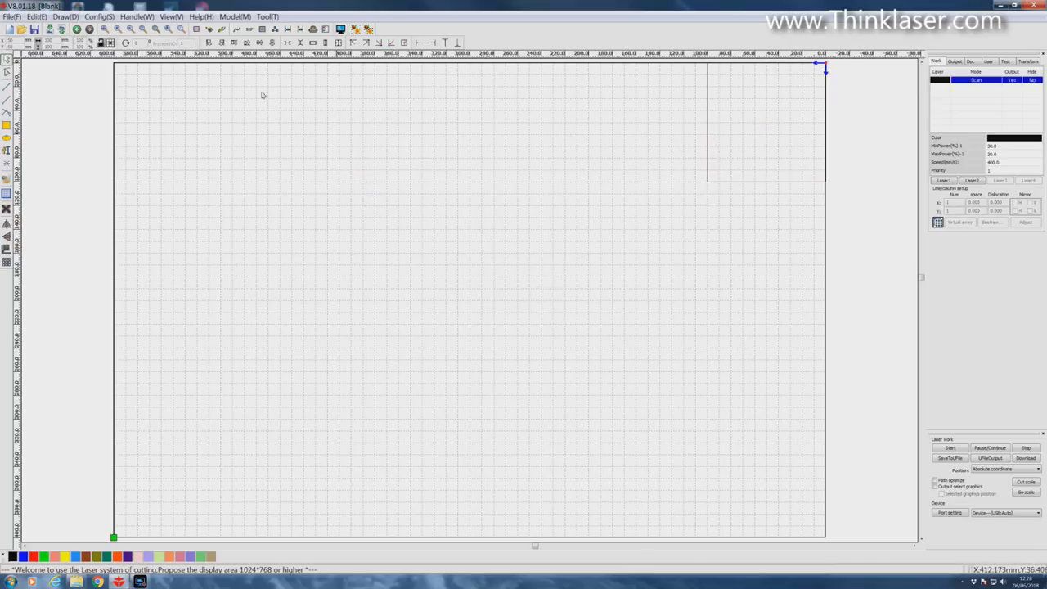
click(112, 42)
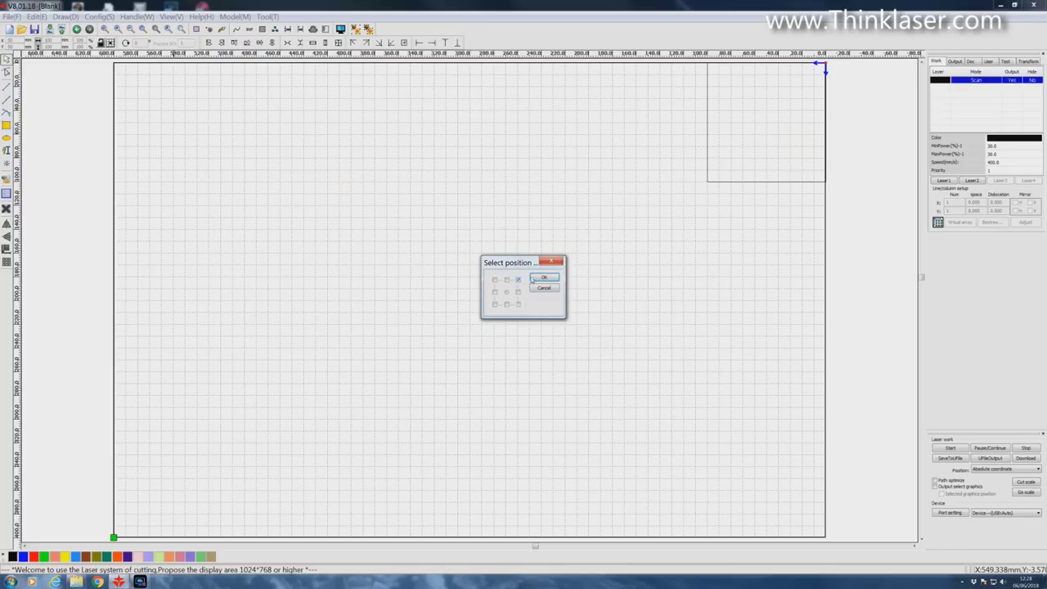
click(544, 277)
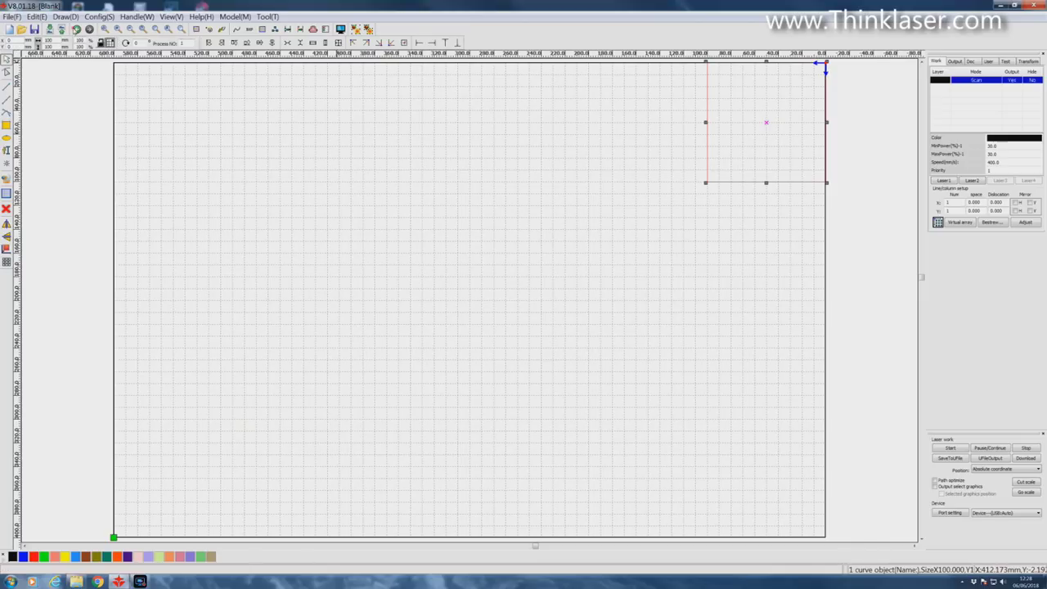
click(112, 44)
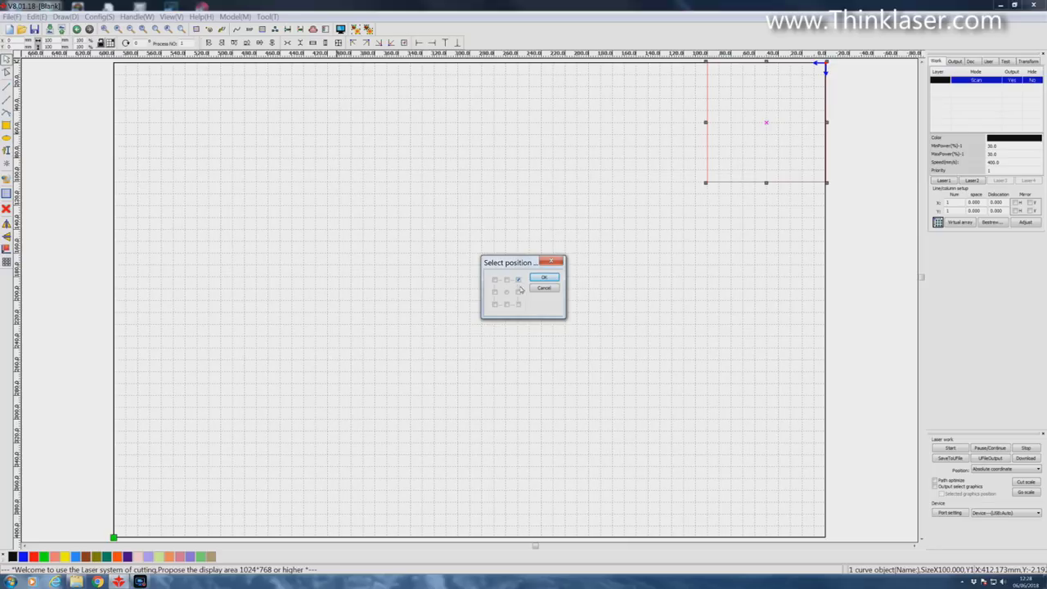
click(385, 229)
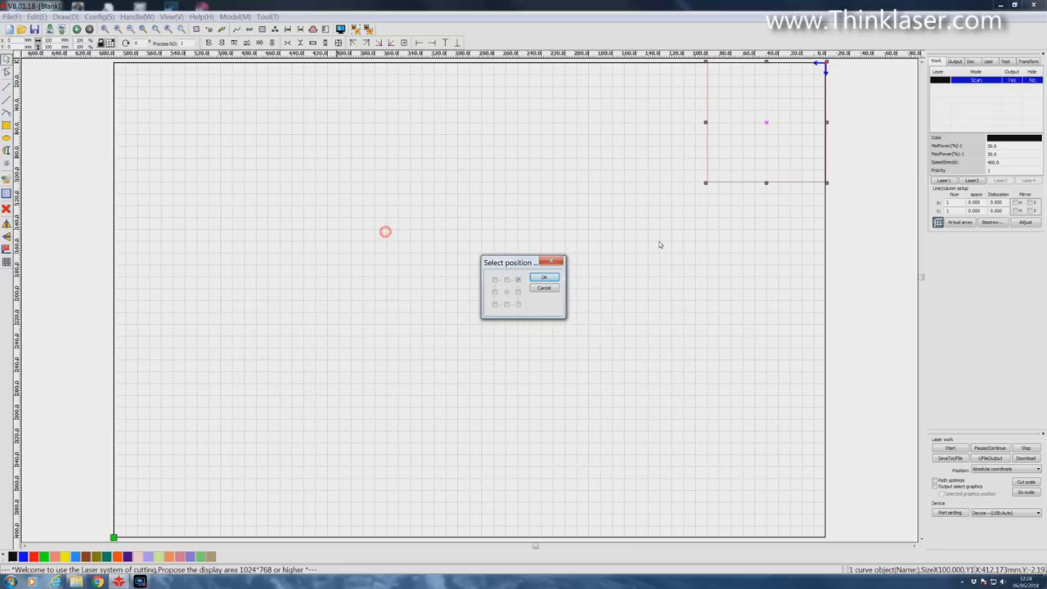
click(544, 278)
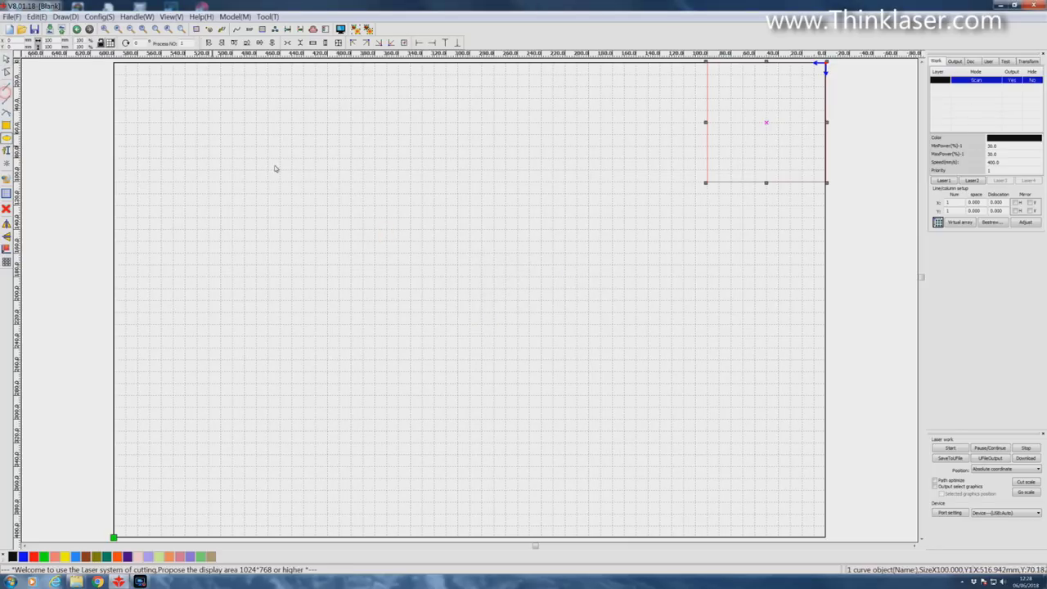
Step: Draw a 100 mm circle, snap it to the top-right corner, then drag it down-left
drag(312, 179, 406, 266)
drag(253, 156, 450, 287)
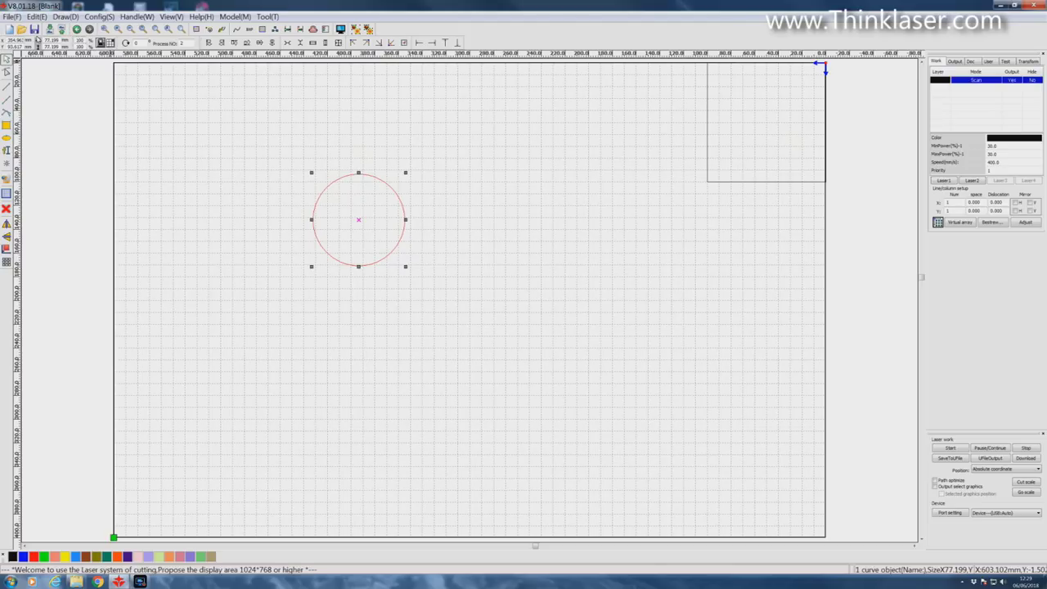
key(Return)
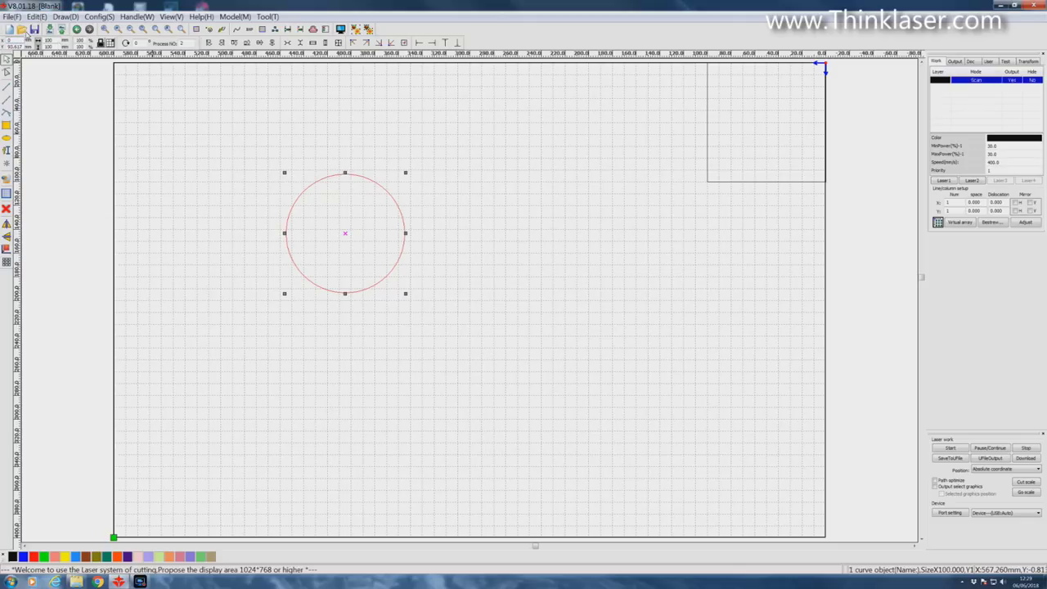
key(Return)
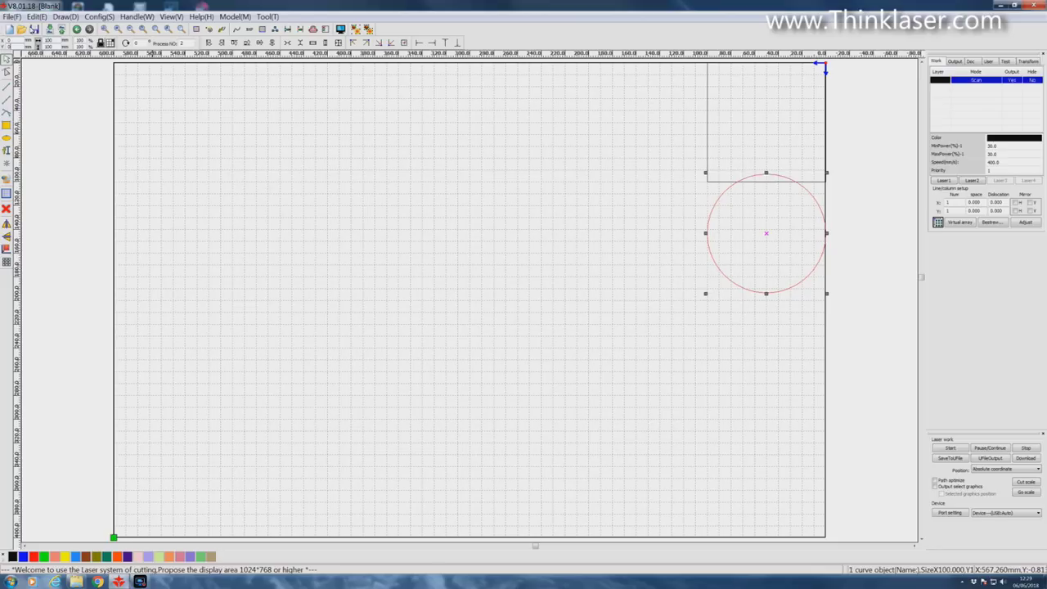
key(Return)
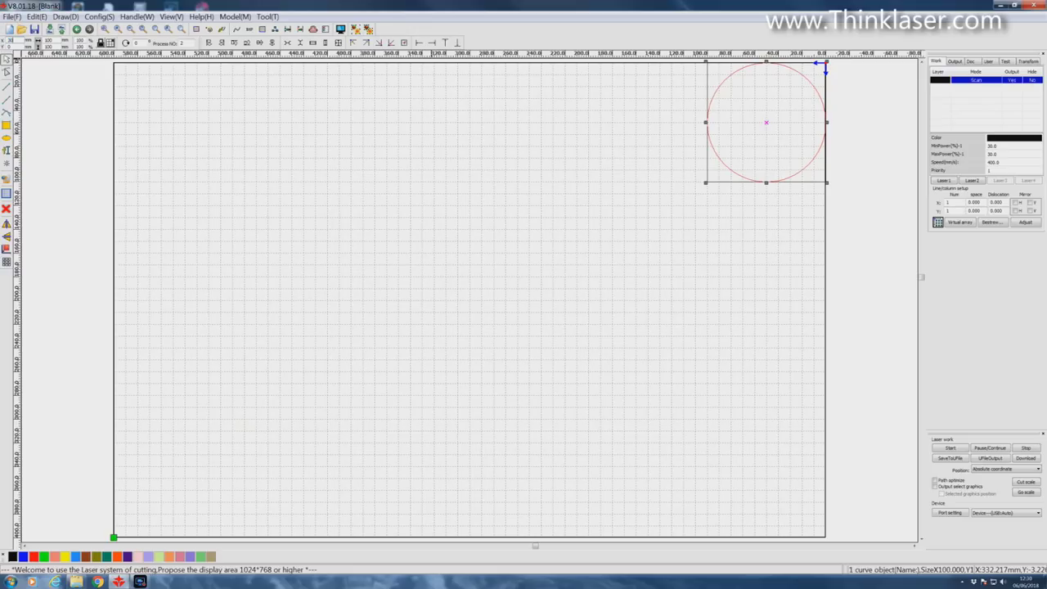
drag(732, 134, 696, 168)
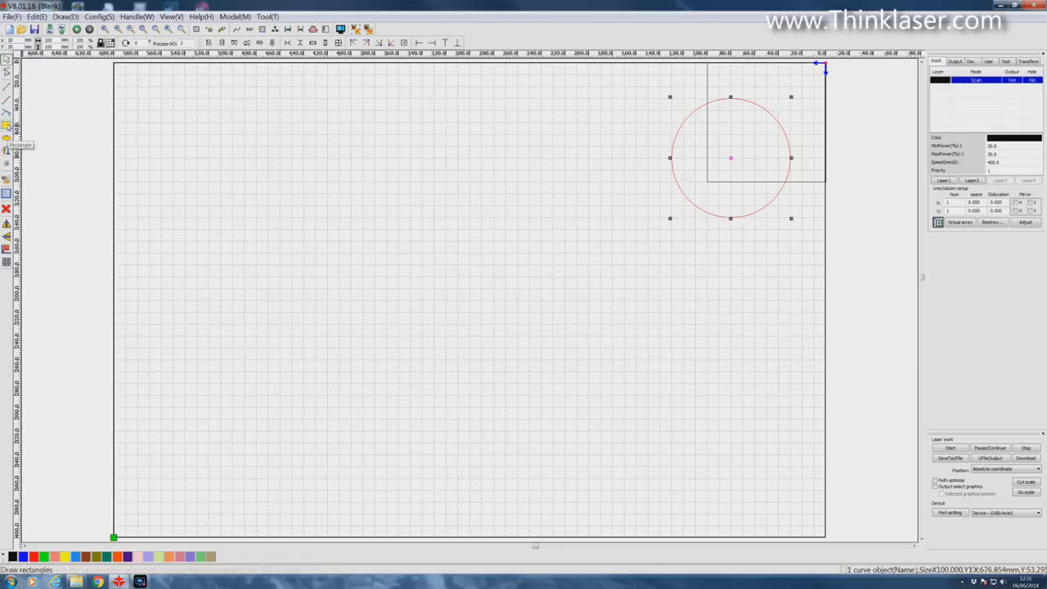
Step: Draw a page-sized rectangle and shift it slightly down and left
click(6, 127)
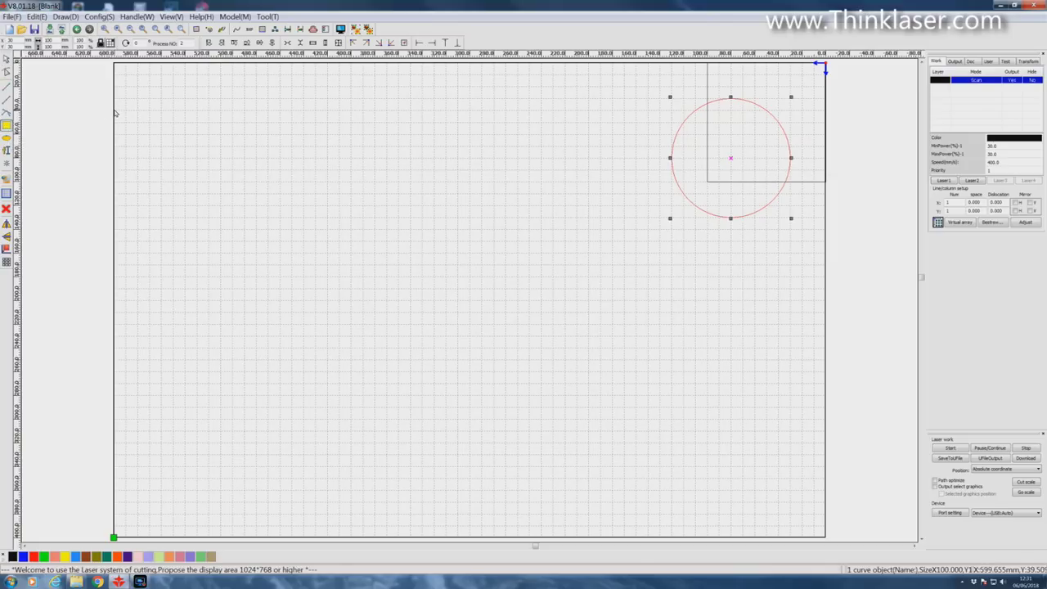
drag(114, 110, 825, 537)
click(536, 74)
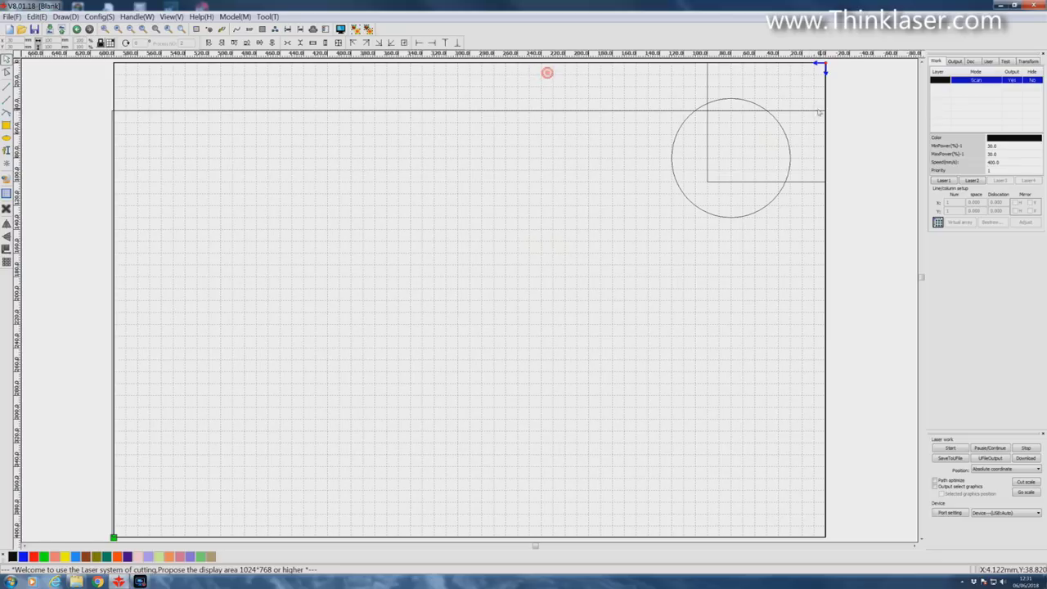
click(540, 77)
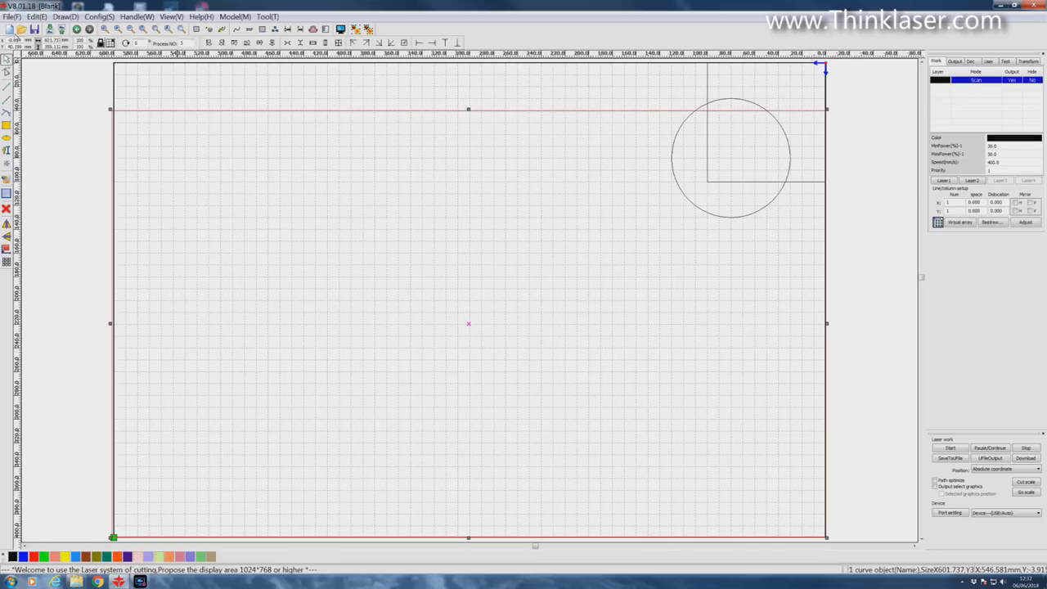
drag(182, 154, 146, 142)
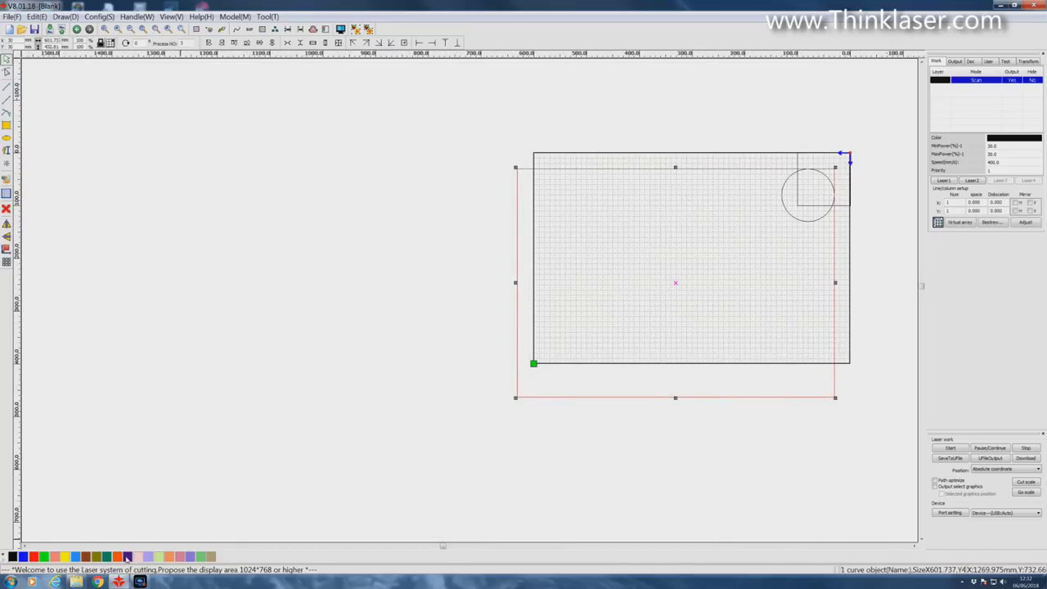
Step: Assign the large rectangle to a new teal layer and open its output settings
click(135, 558)
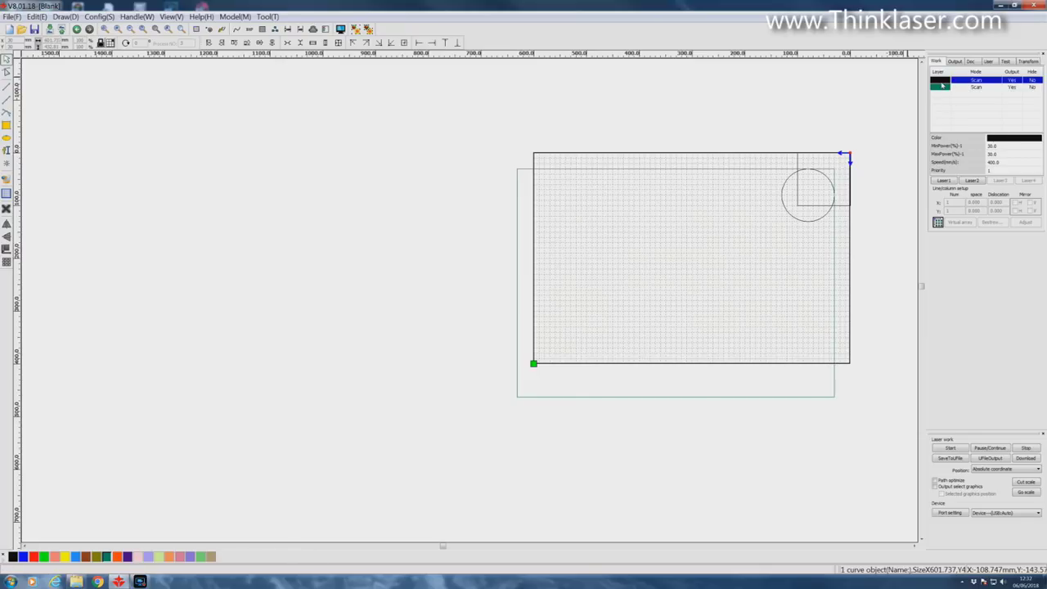
double_click(939, 87)
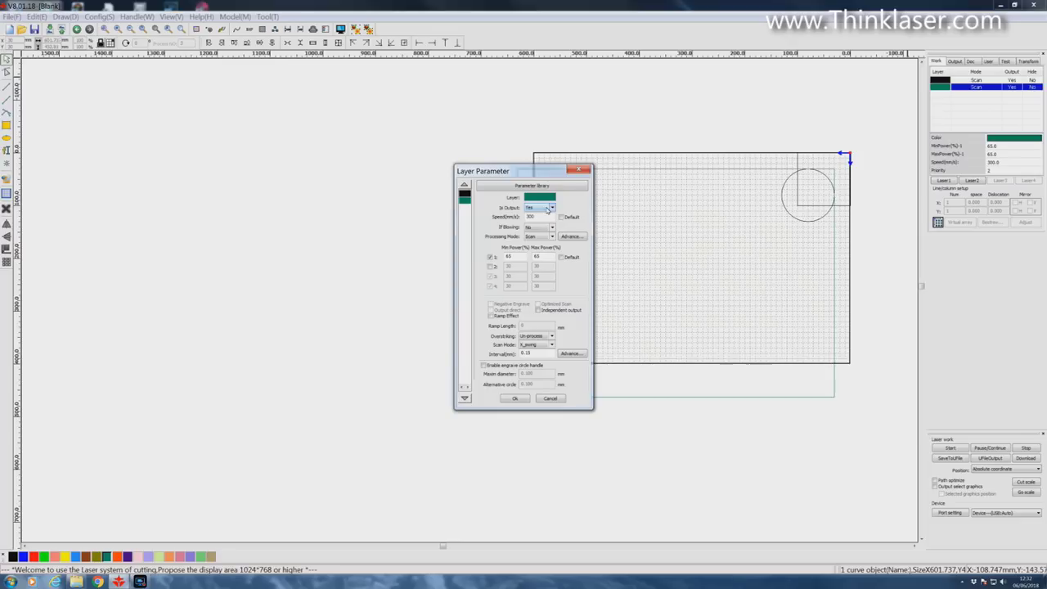
click(550, 209)
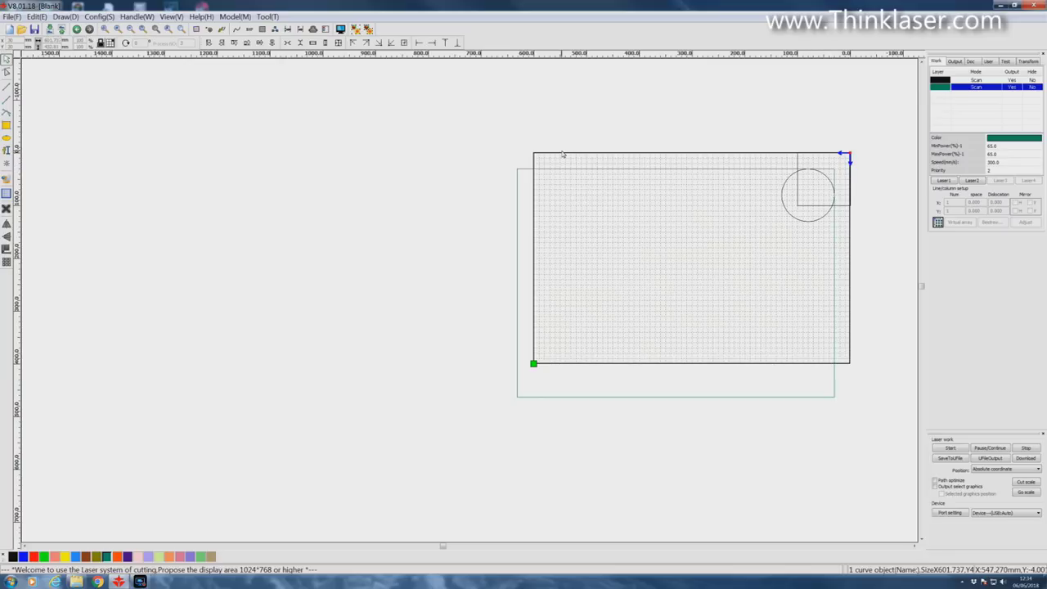
Step: Select the circle and nudge it down with the arrow key
click(781, 195)
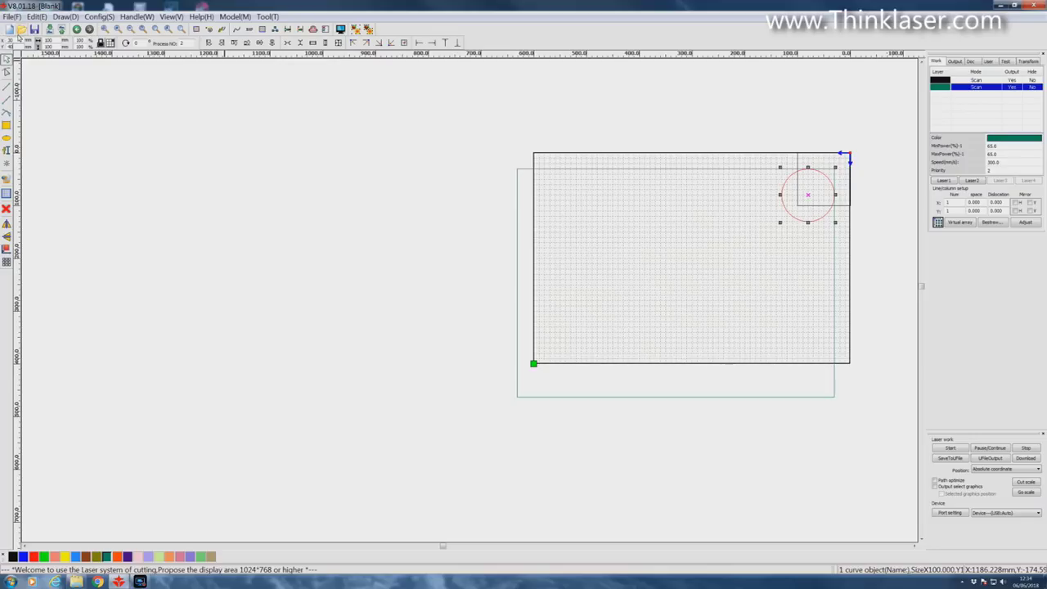
key(Down)
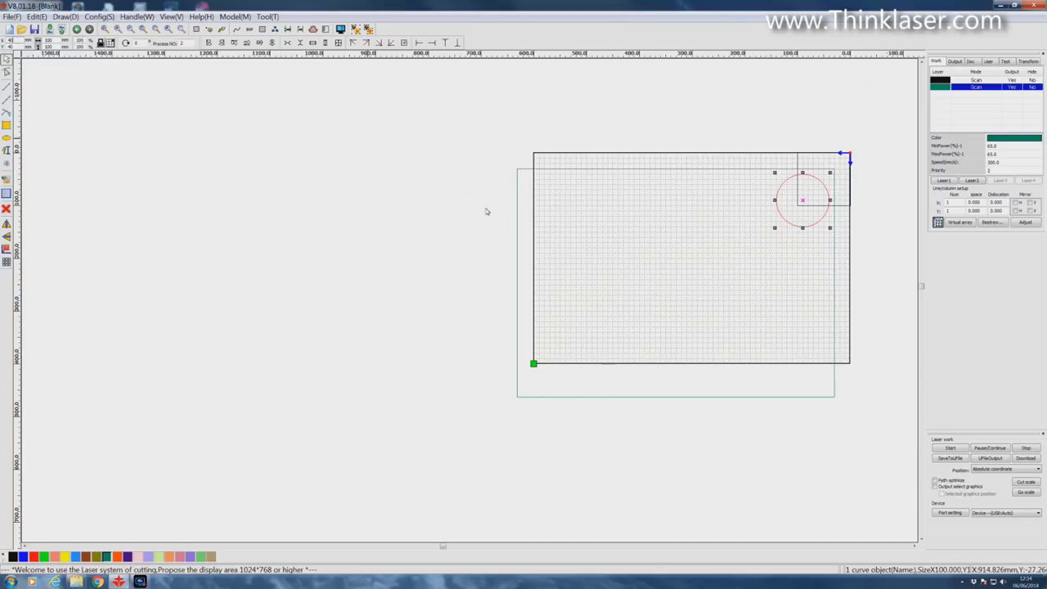
Step: Set the black layer to Cut mode at 20 mm/s with 70% minimum and maximum power
double_click(542, 232)
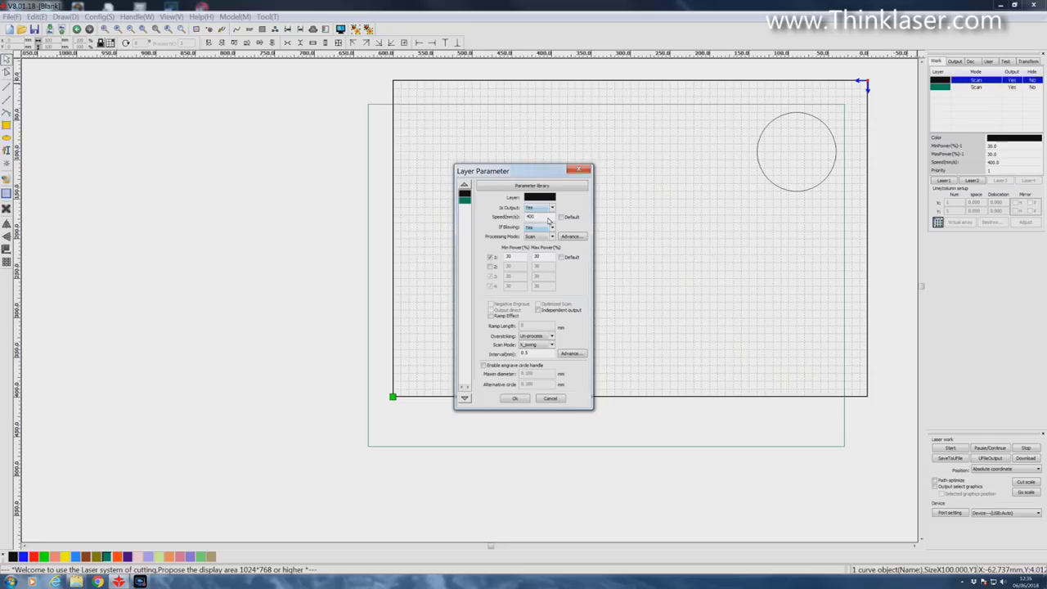
key(shift+Home)
text(20)
click(550, 237)
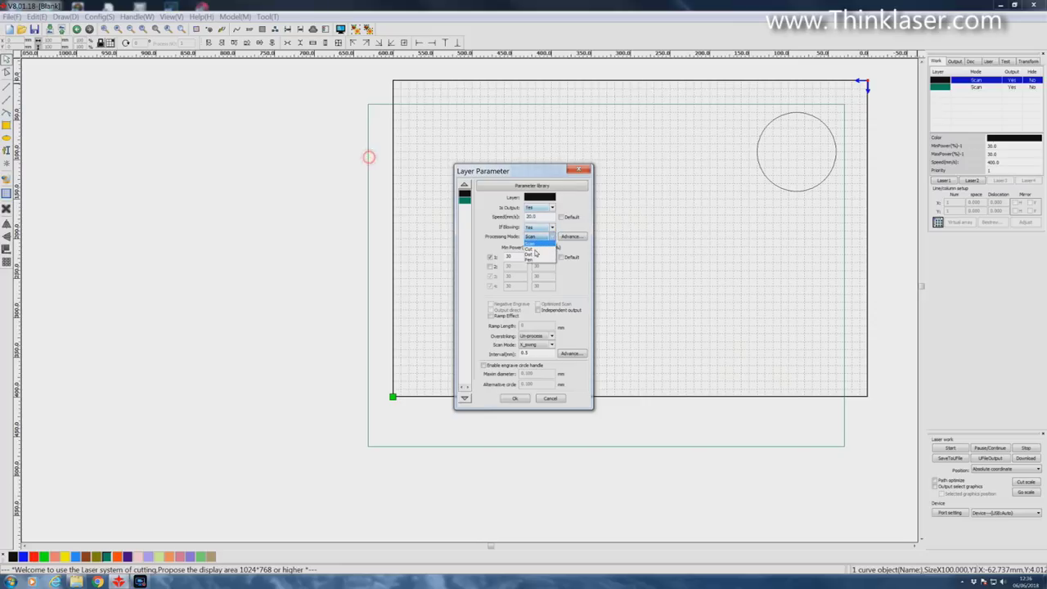
key(Return)
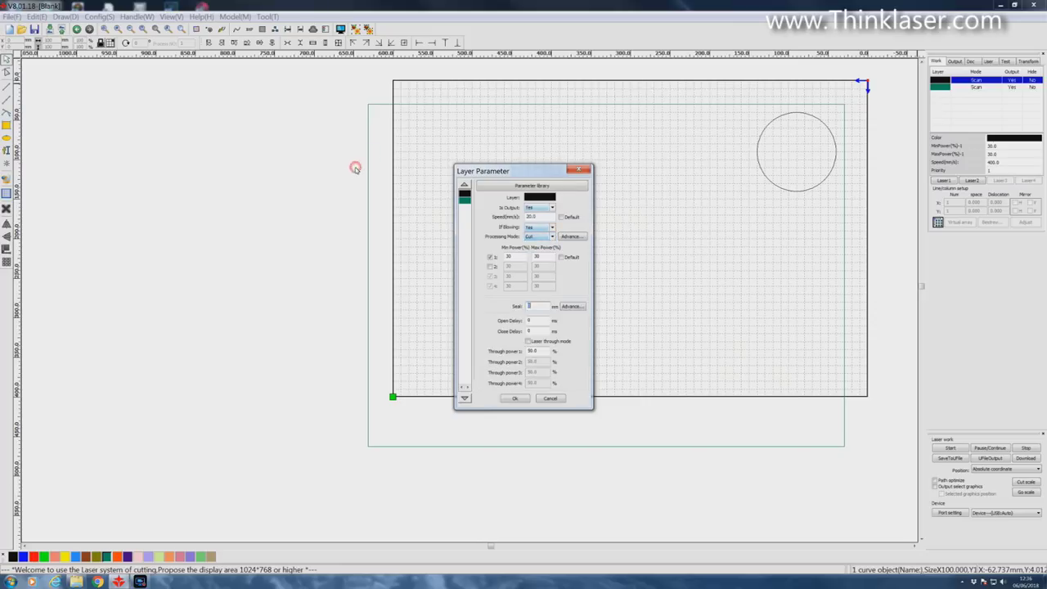
click(491, 257)
key(Return)
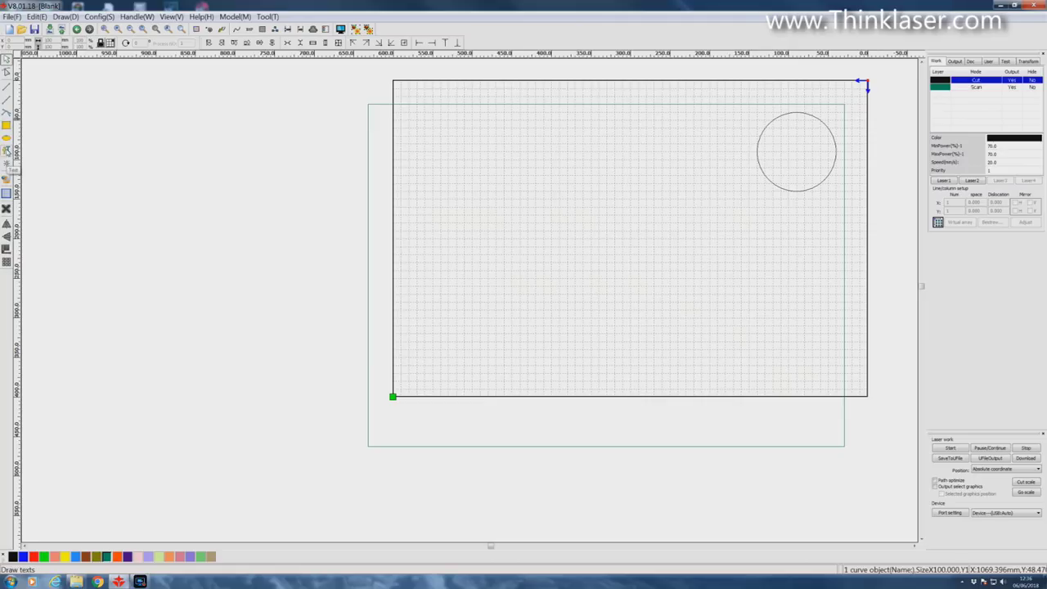
Step: Place a 10 mm-high 'this is test test' text block in Bauhaus 93 at 100% width
click(7, 150)
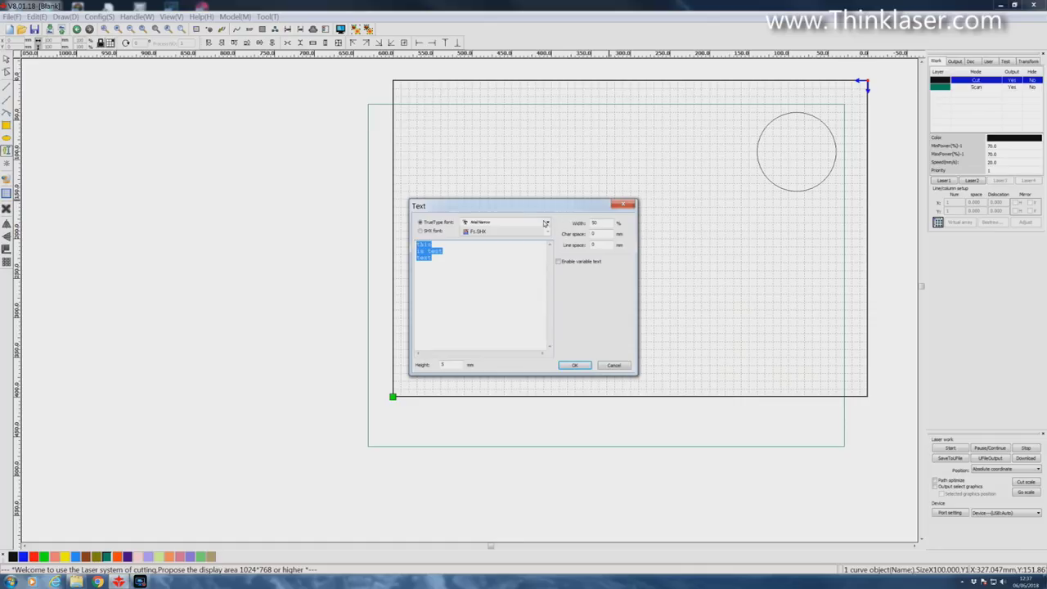
click(548, 223)
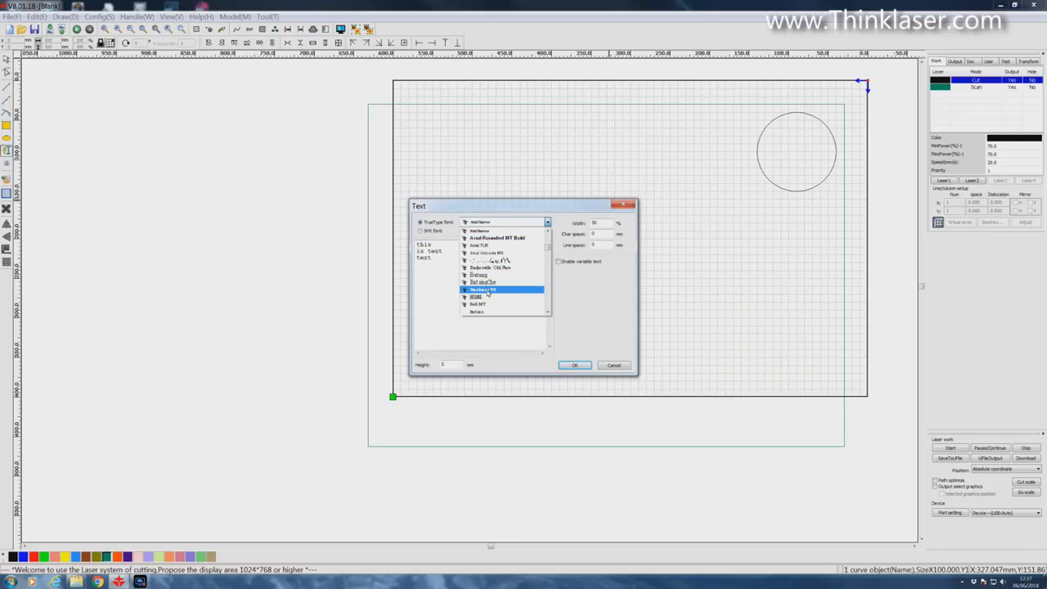
click(326, 195)
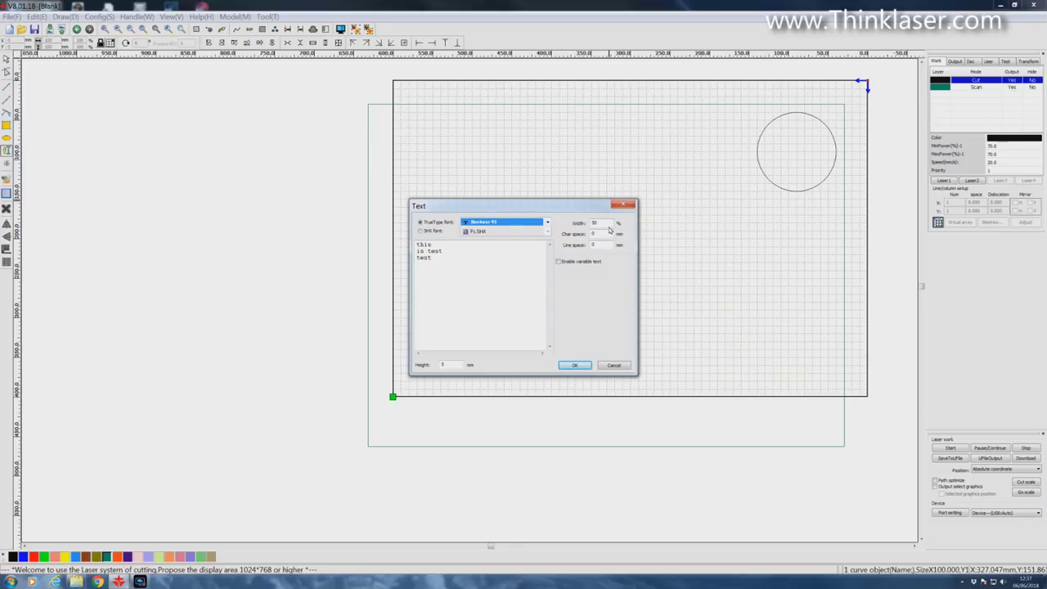
click(403, 148)
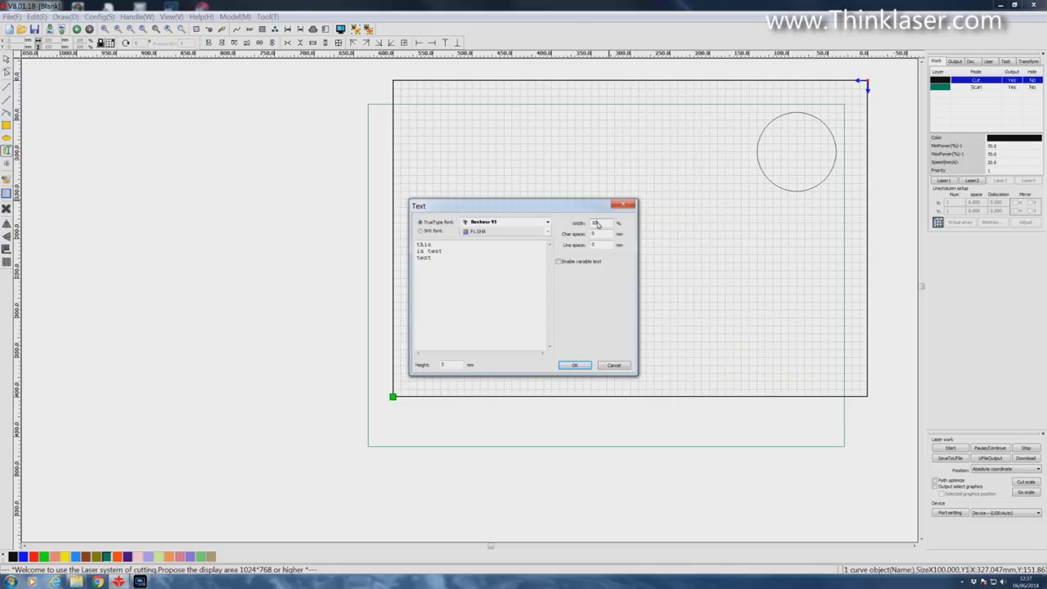
click(453, 366)
click(301, 243)
key(Return)
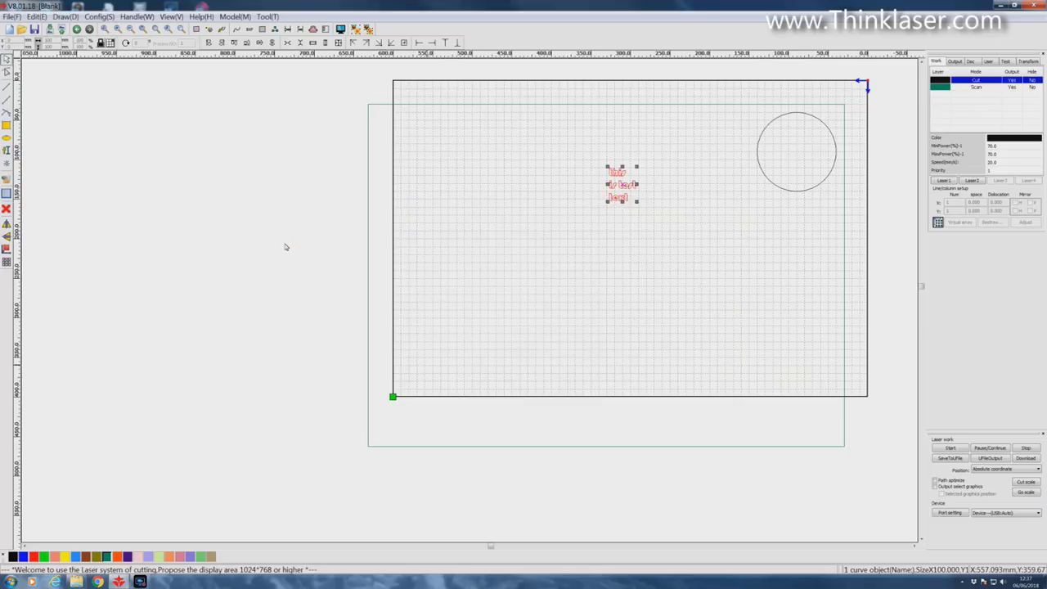
Step: Marquee-select all three text lines and apply Center vertical alignment to them
click(622, 187)
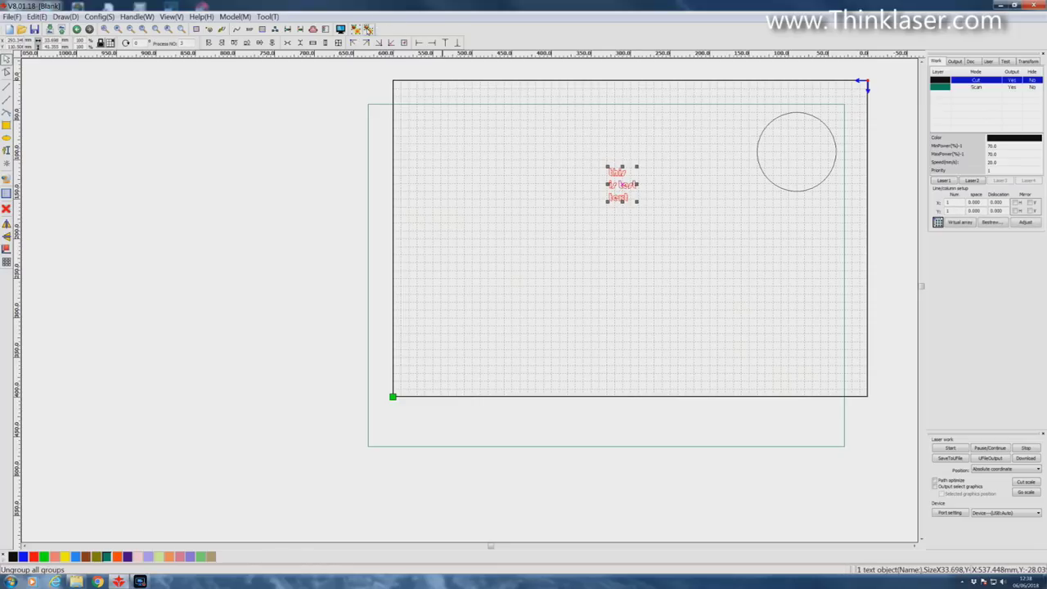
click(602, 161)
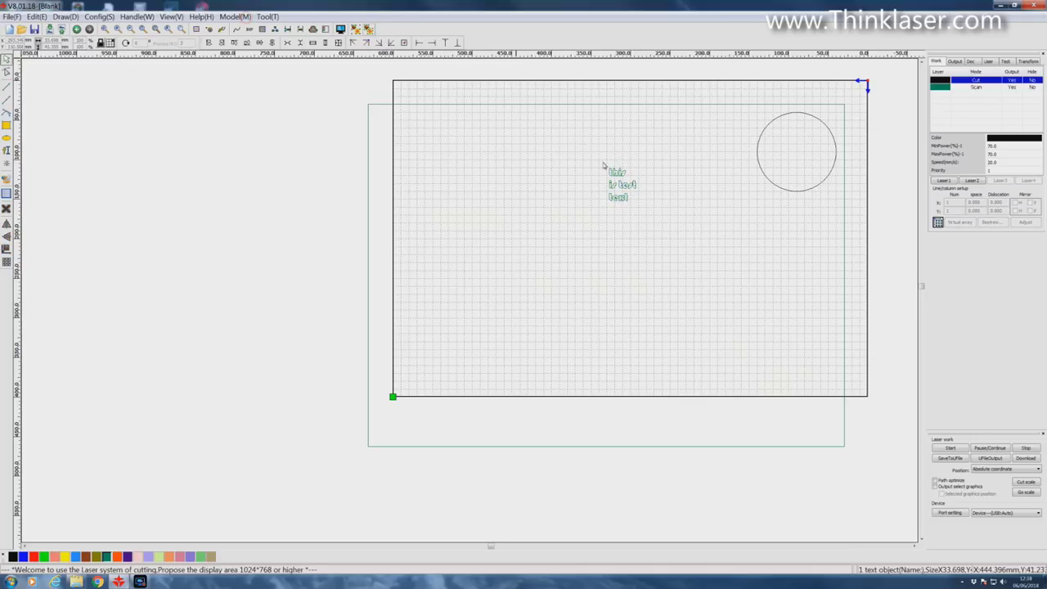
drag(603, 161, 640, 184)
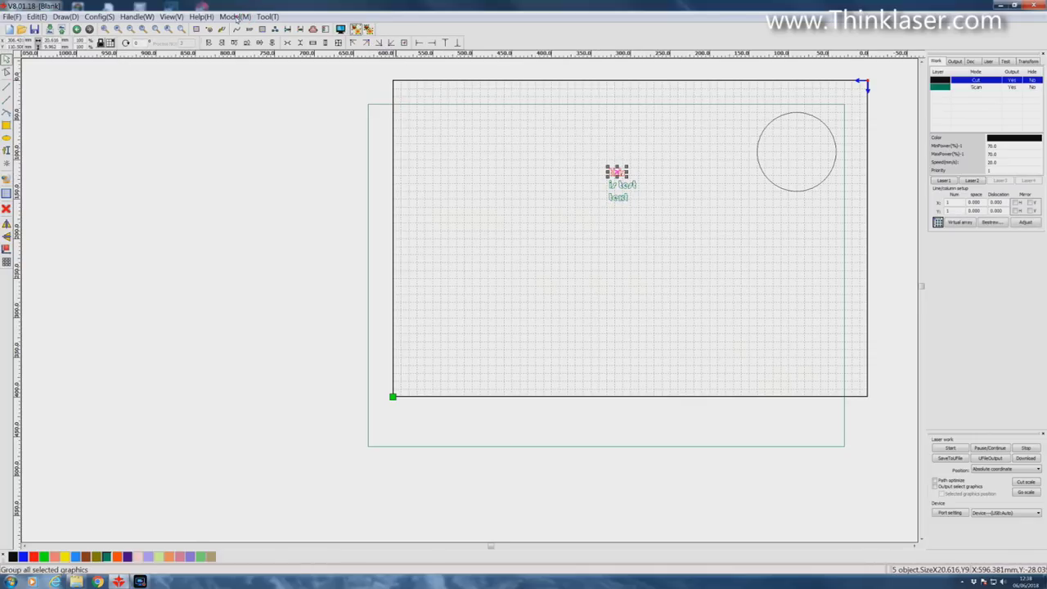
click(592, 183)
drag(601, 178, 659, 191)
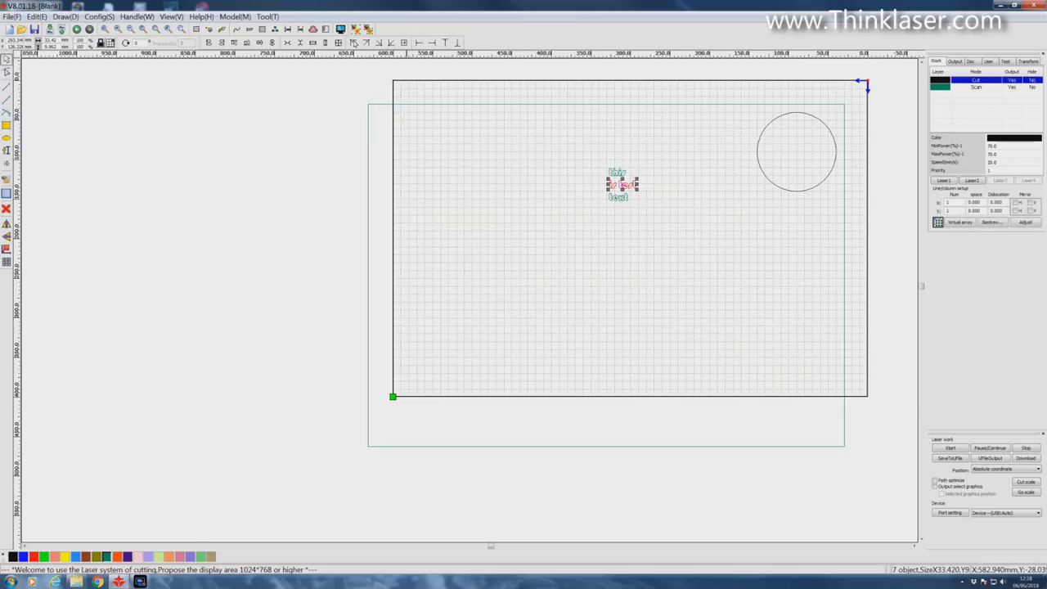
click(577, 199)
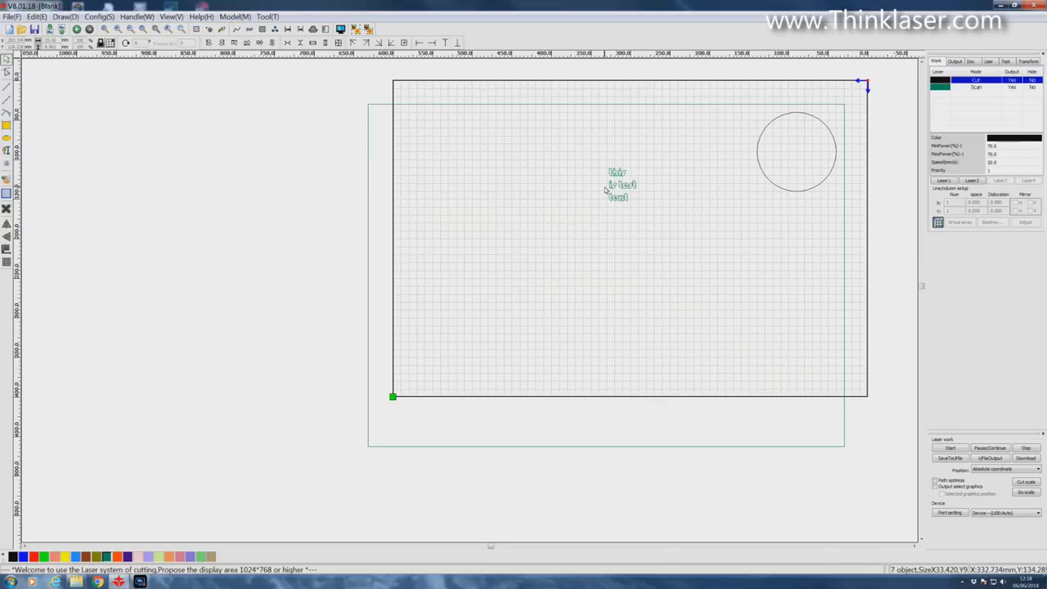
drag(605, 190, 640, 210)
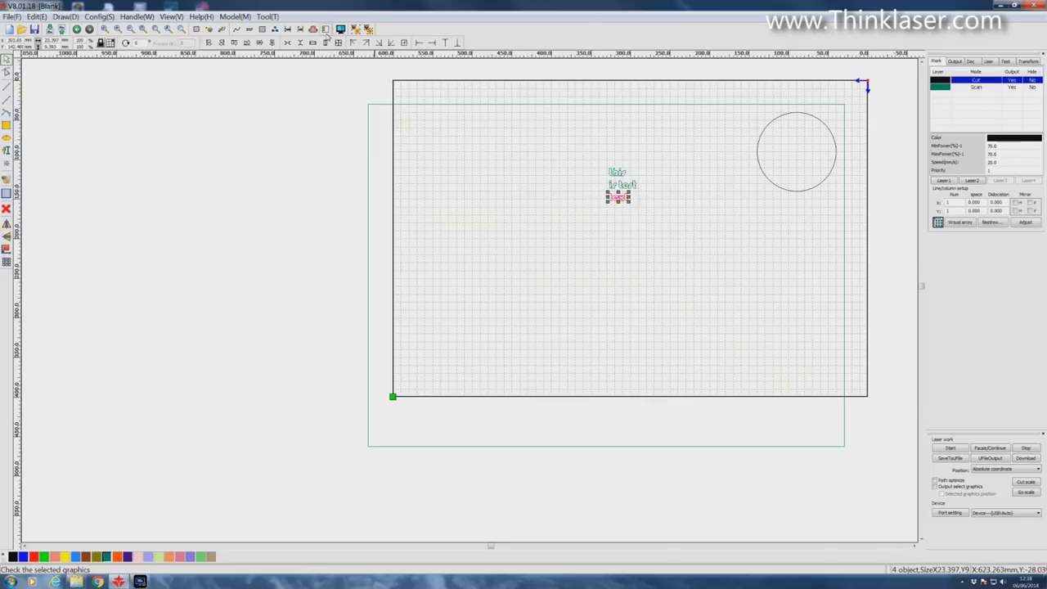
click(561, 171)
drag(598, 151, 654, 217)
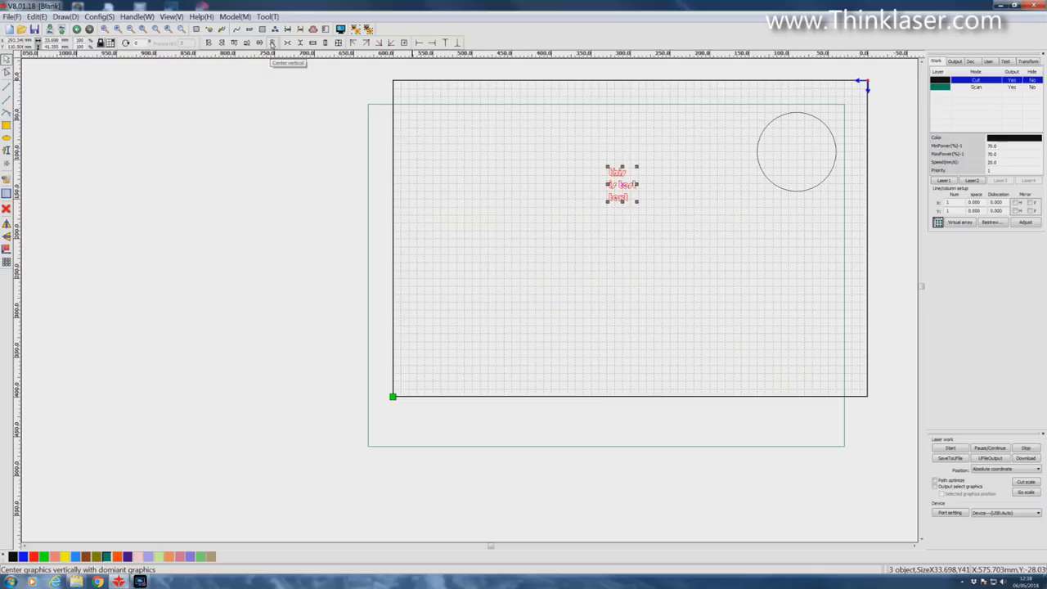
click(272, 43)
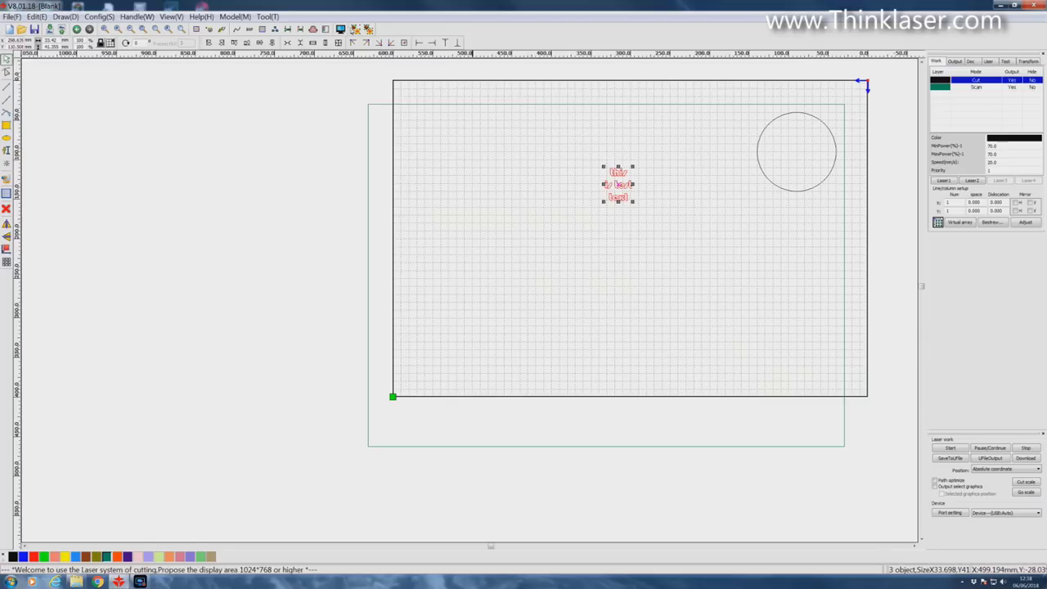
Step: Group the text, move it to the blue layer, and centre it inside the 100 mm circle
click(355, 29)
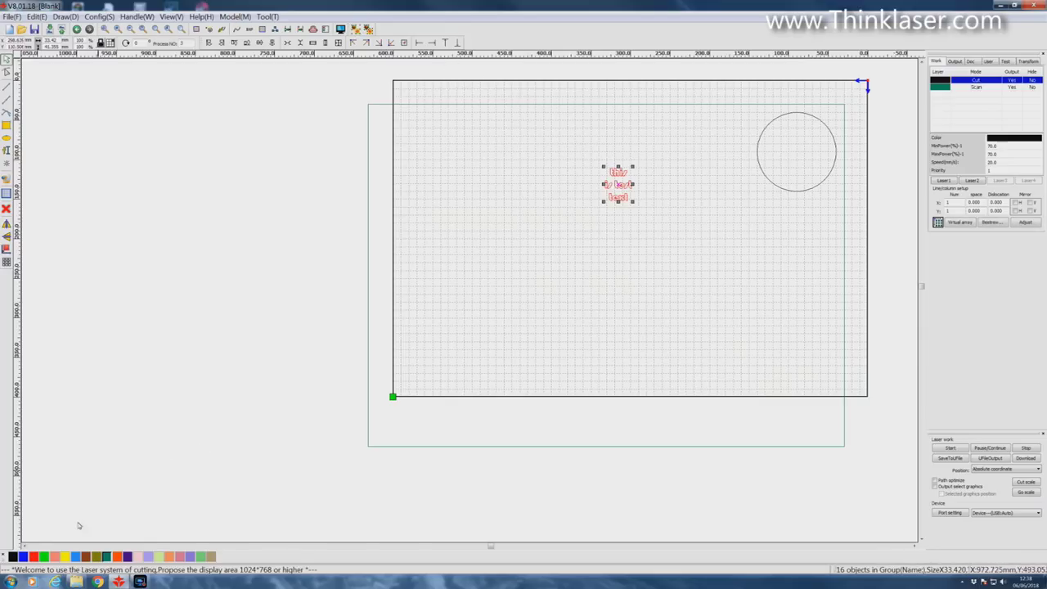
click(23, 556)
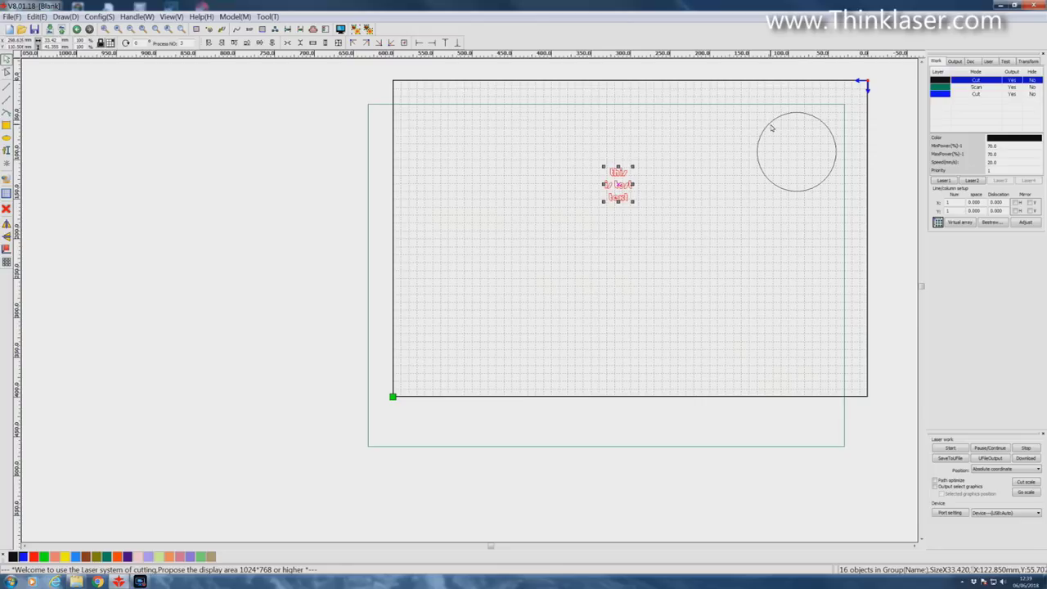
shift+click(768, 127)
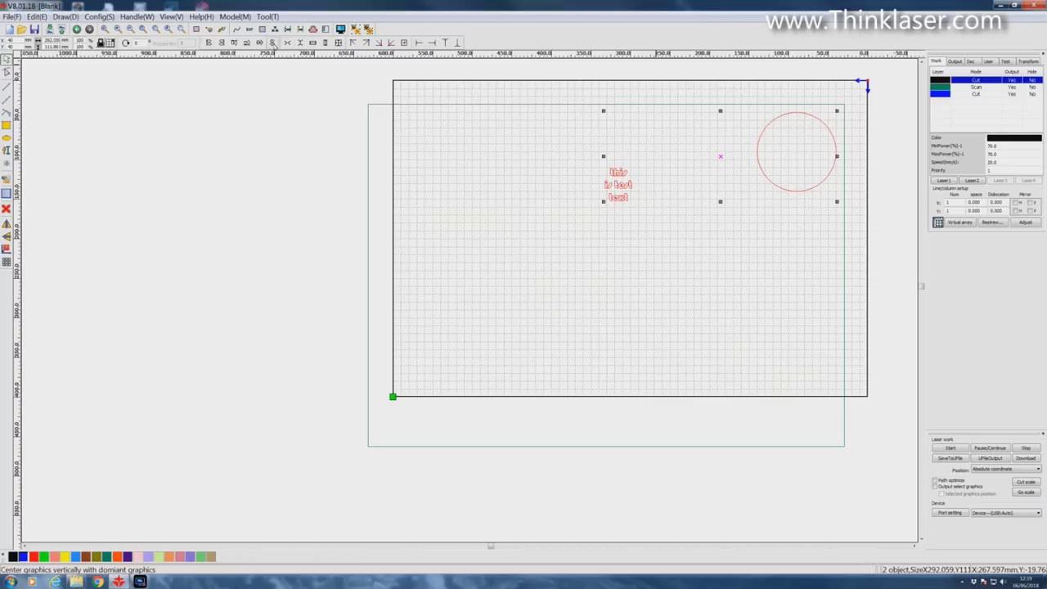
click(272, 43)
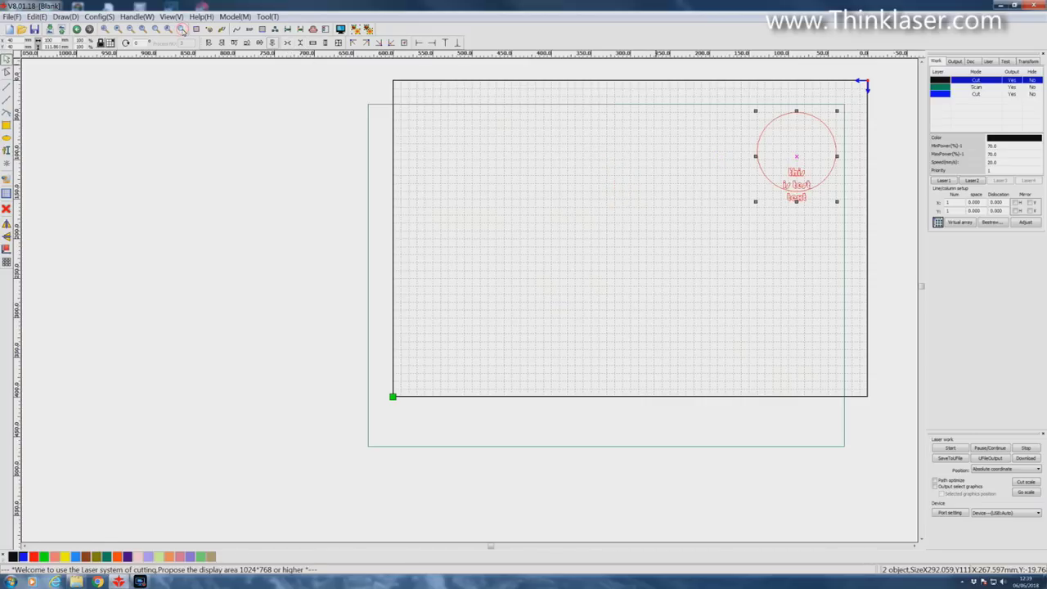
click(260, 42)
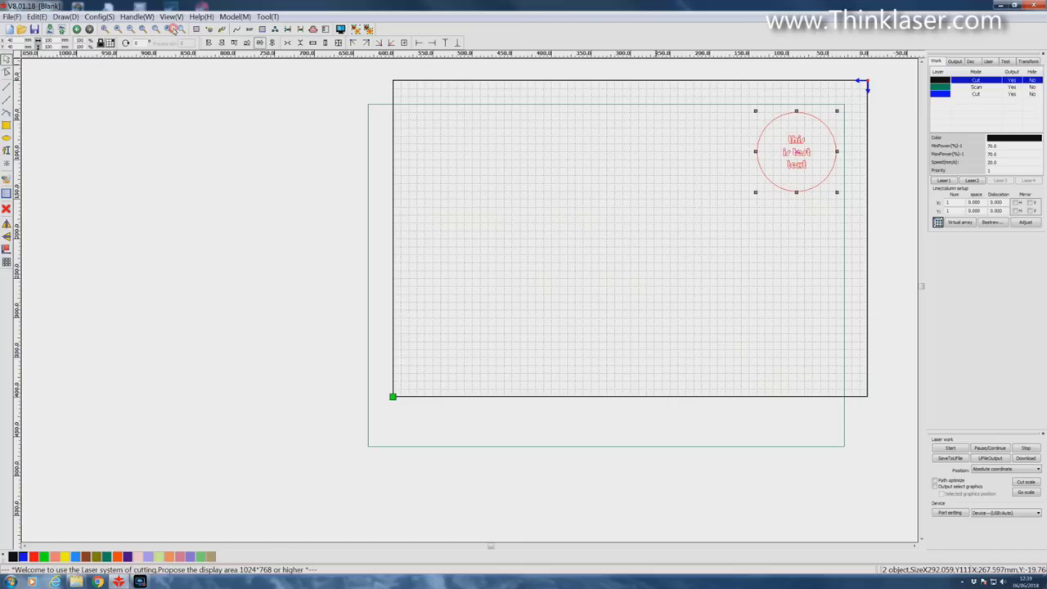
click(756, 217)
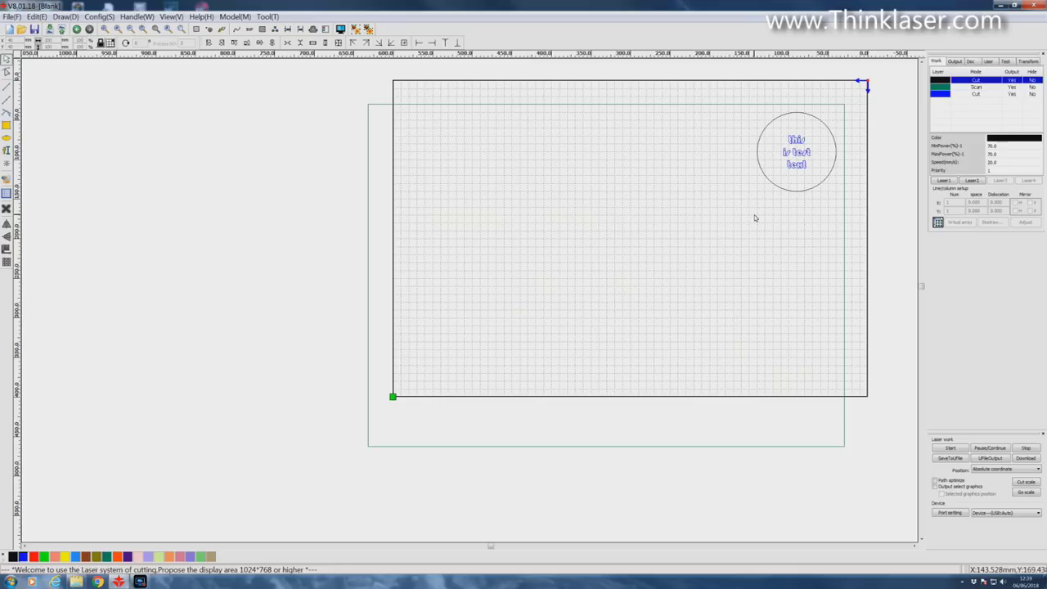
Step: Give the blue layer 400 mm/s speed, blowing off, Scan mode and 30% power
click(936, 94)
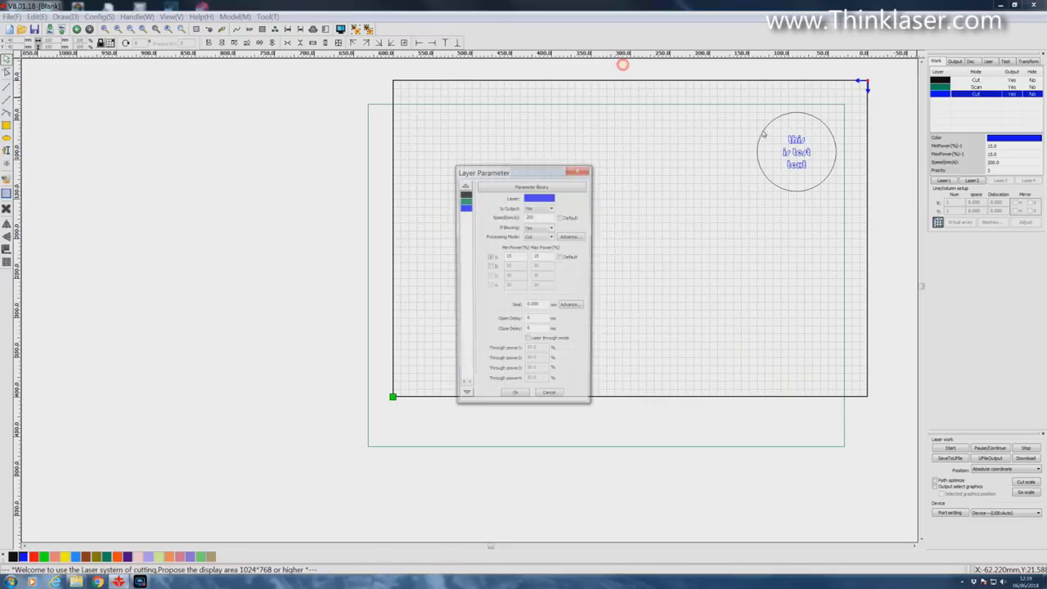
key(Tab)
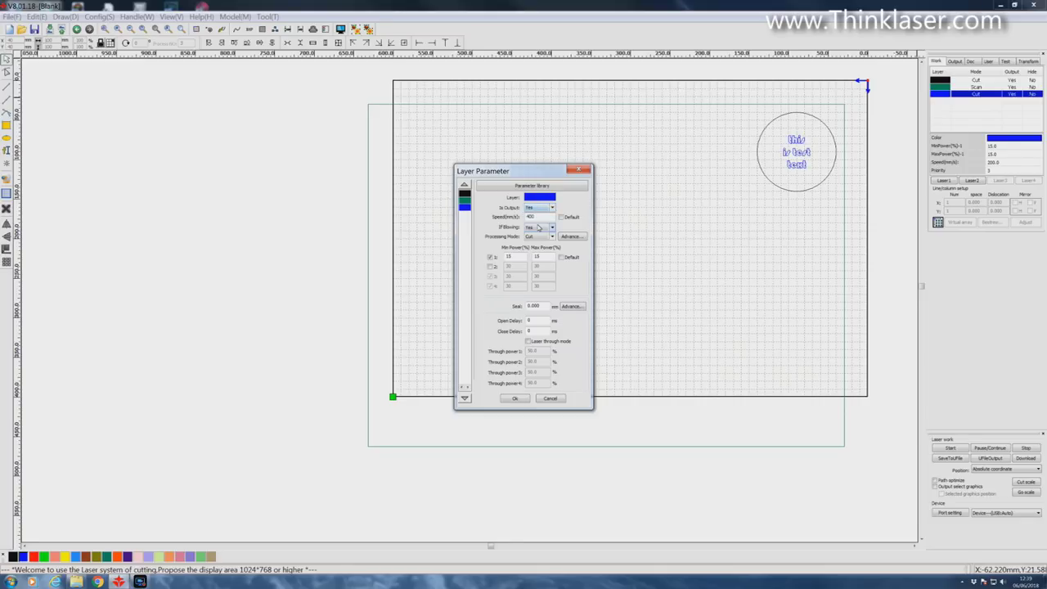
click(554, 232)
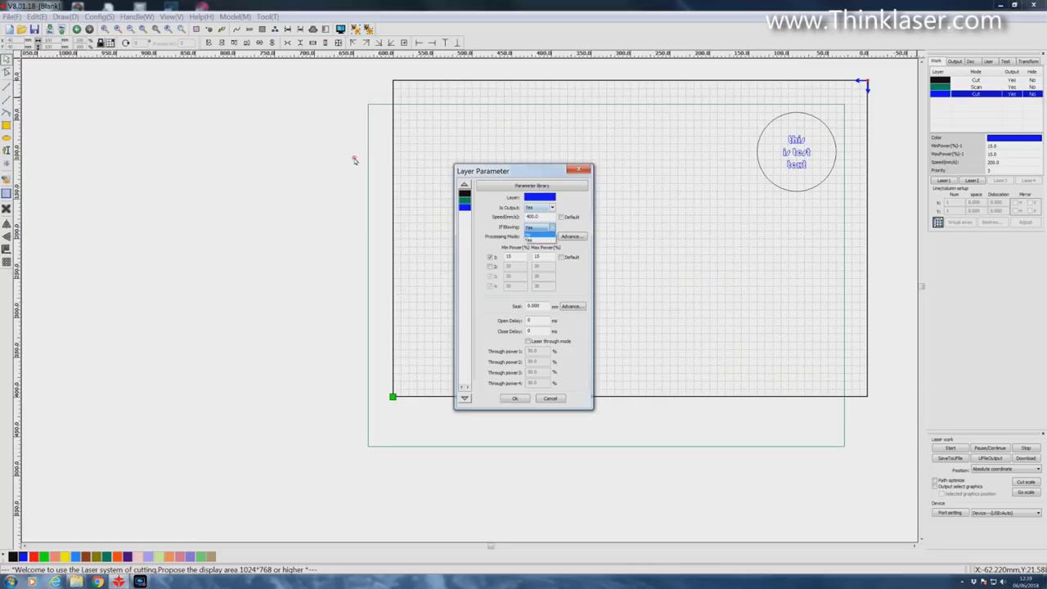
click(530, 237)
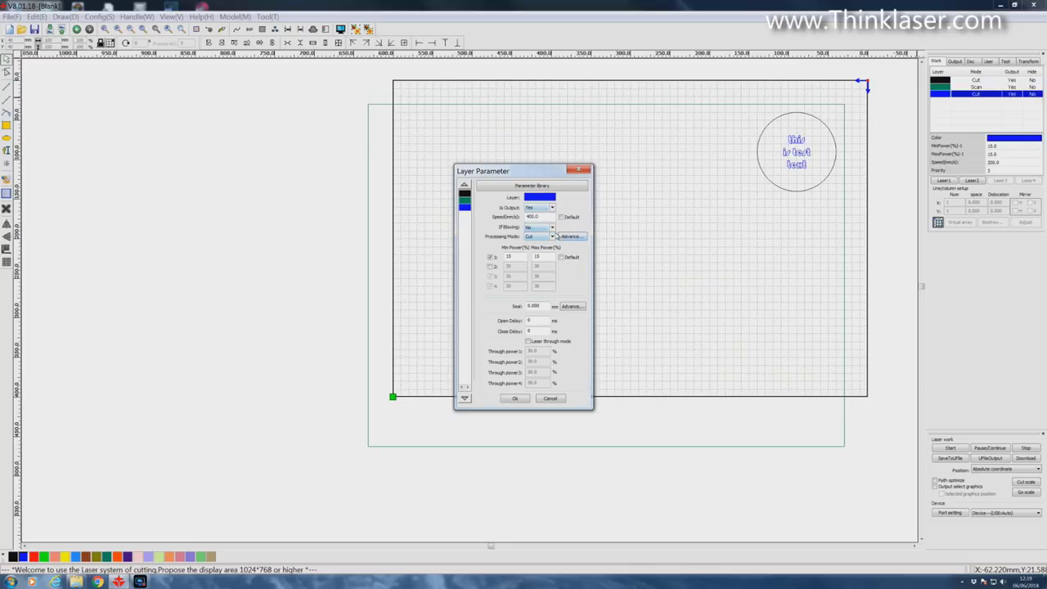
click(552, 236)
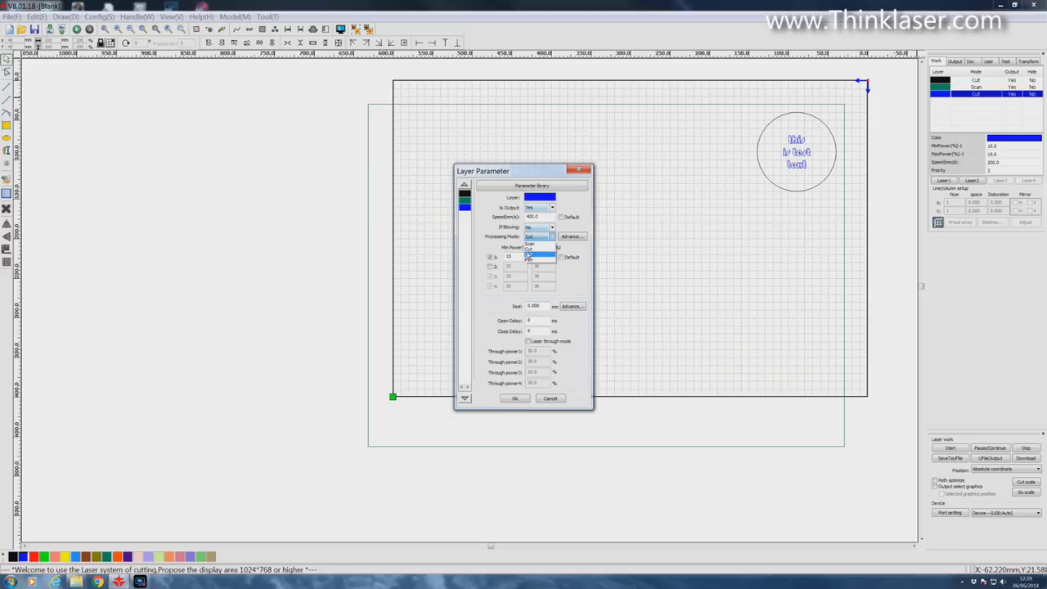
click(530, 244)
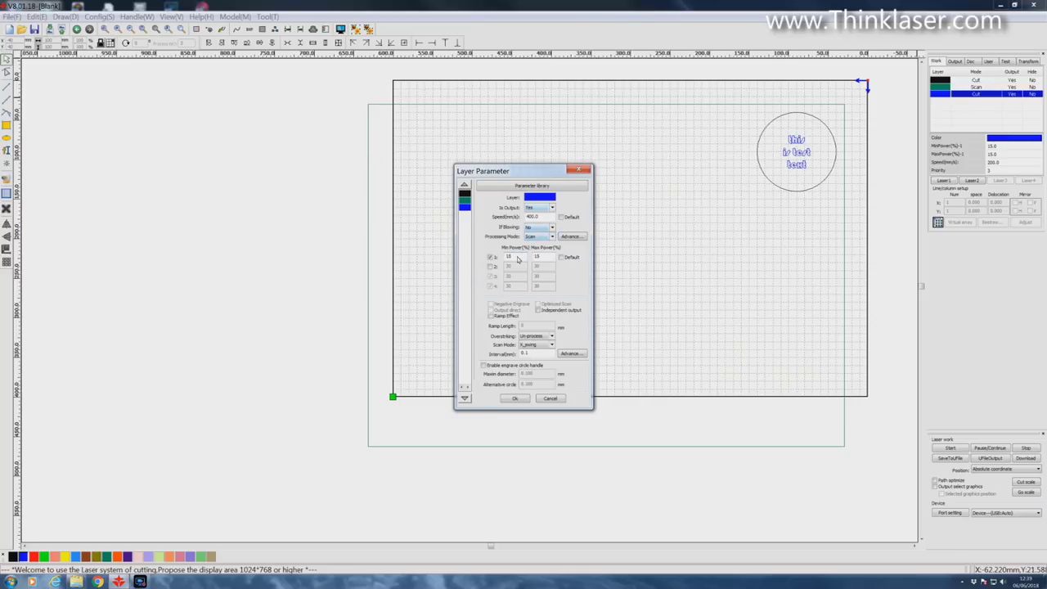
drag(517, 257, 498, 258)
text(30)
click(546, 256)
Step: Confirm the blue layer's settings and select the whole circle-and-text design
click(514, 398)
scroll(589, 296, up, 2)
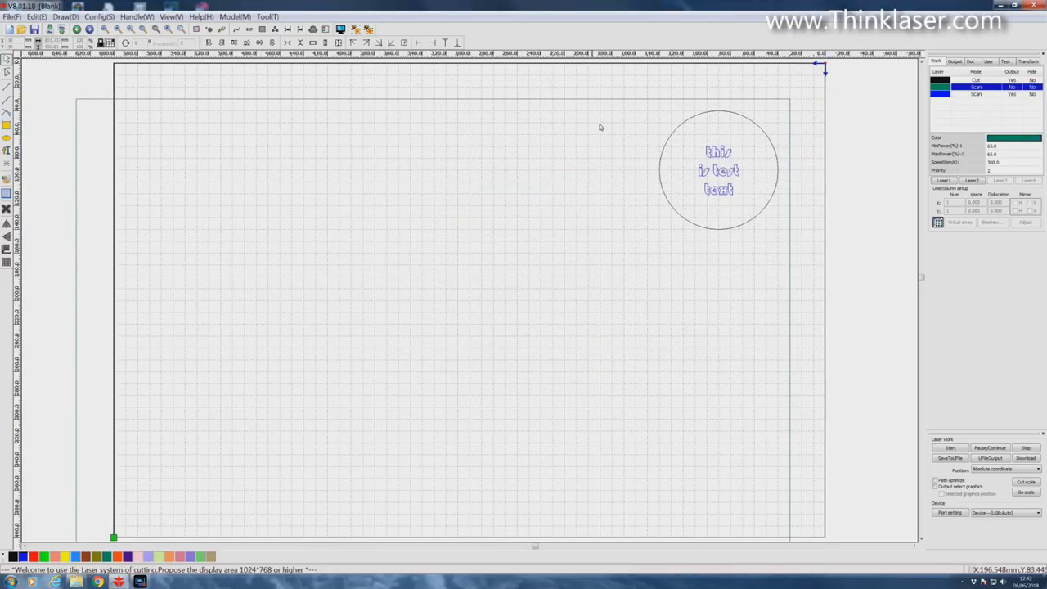
drag(637, 108, 785, 274)
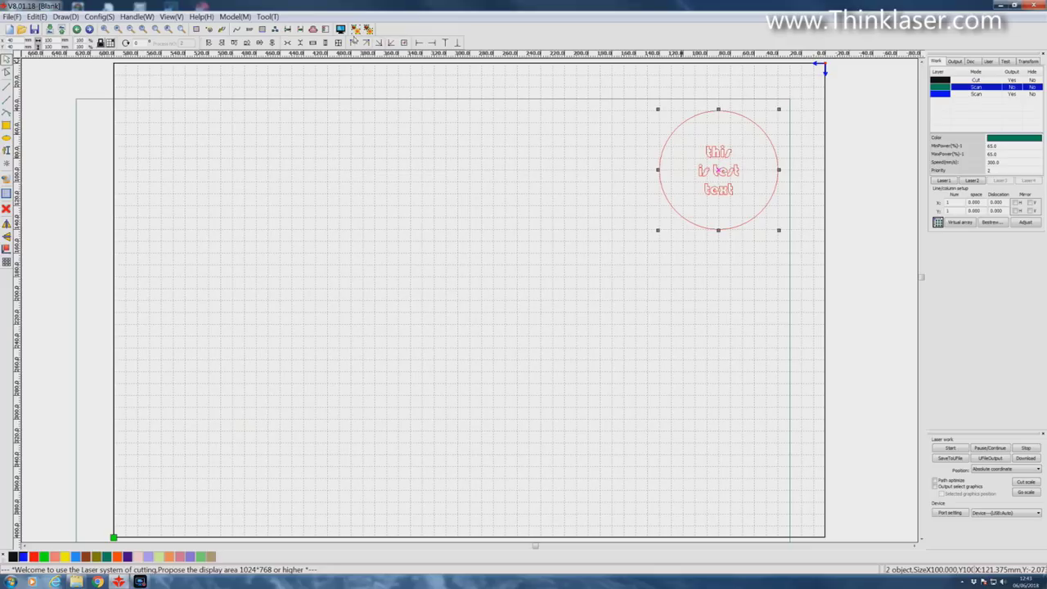
click(455, 175)
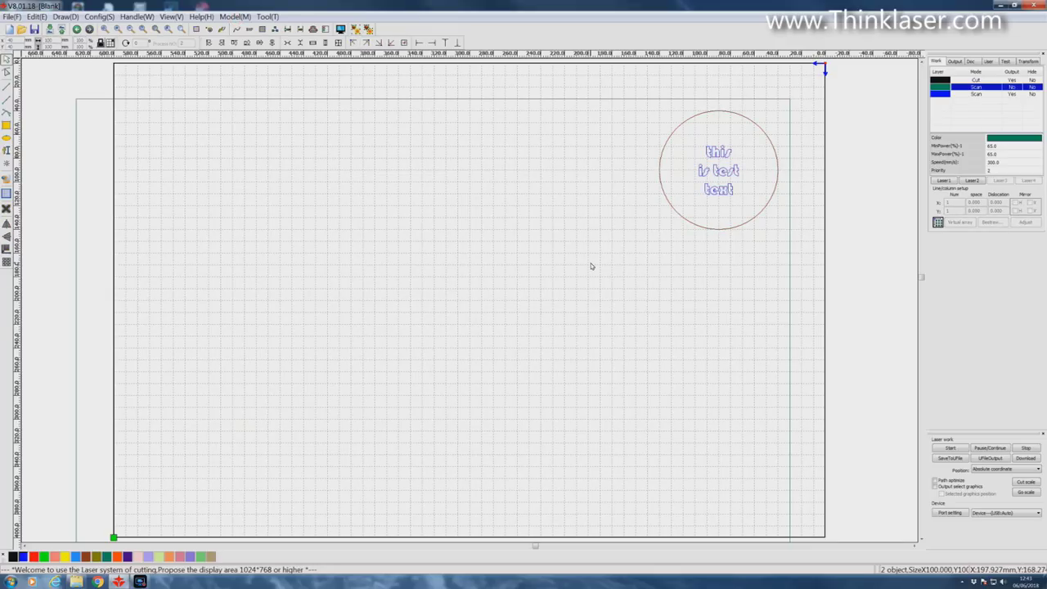
key(ctrl+a)
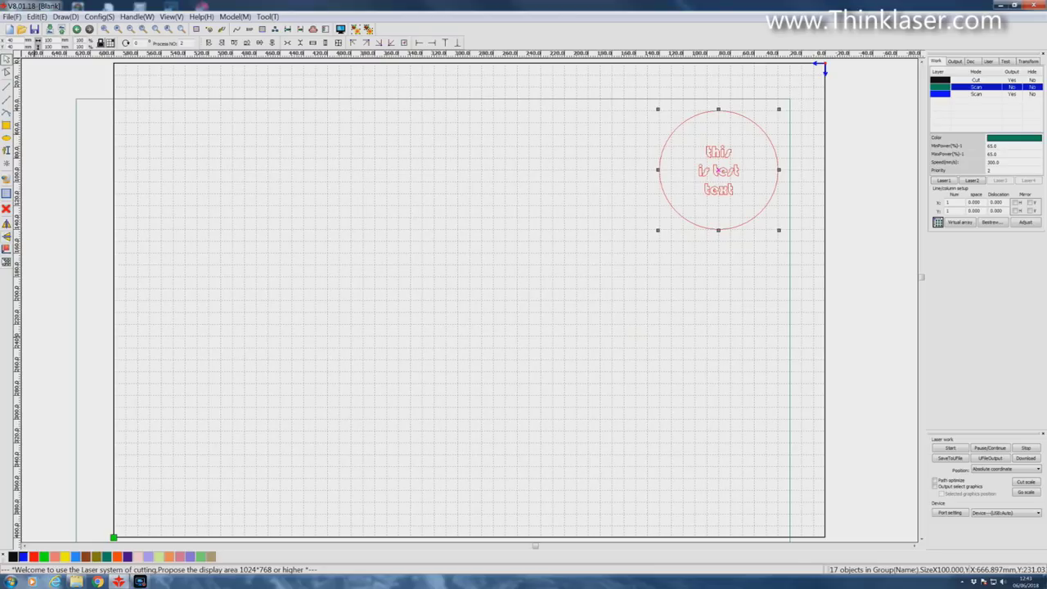
Step: Array-copy the design into a 3×3 grid with 5 mm spacing in X and Y
click(7, 261)
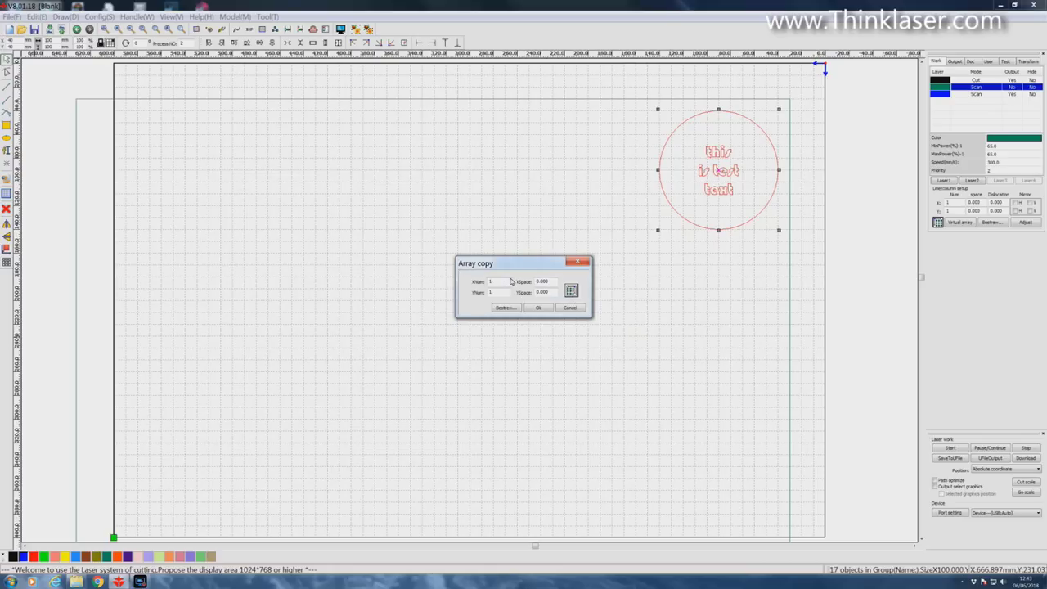
double_click(504, 283)
double_click(555, 281)
text(5)
double_click(491, 293)
text(5)
click(539, 309)
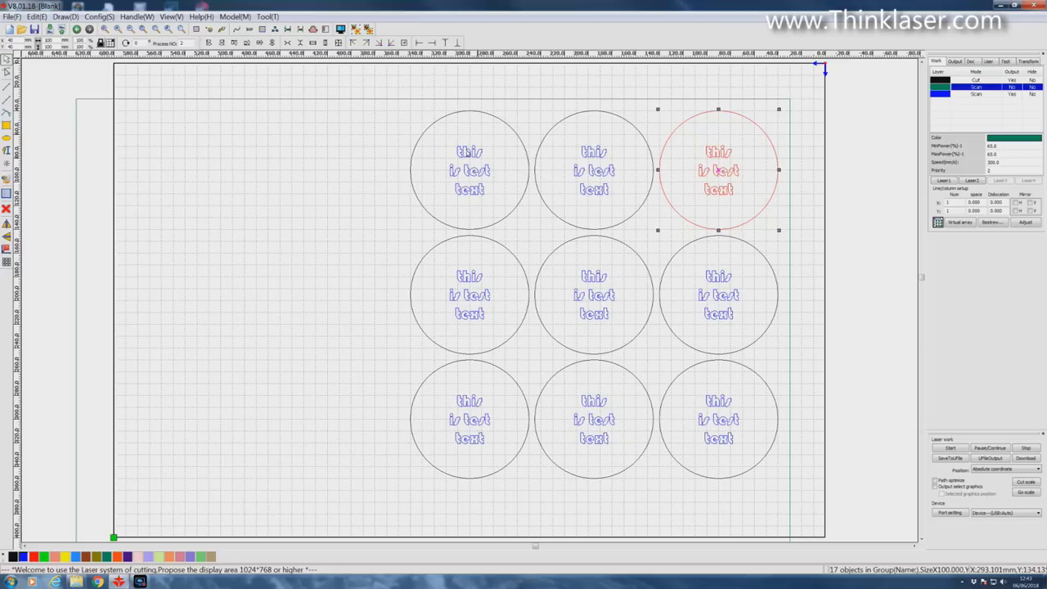
Step: Preview the job and raise the simulation playback speed to 10.0
click(340, 29)
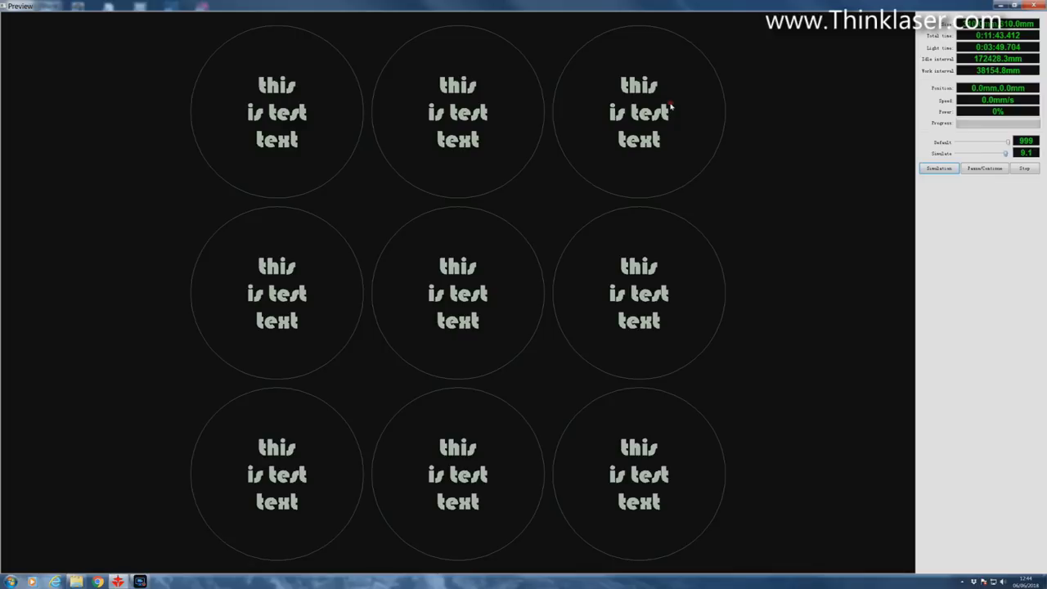
drag(1006, 155, 1009, 154)
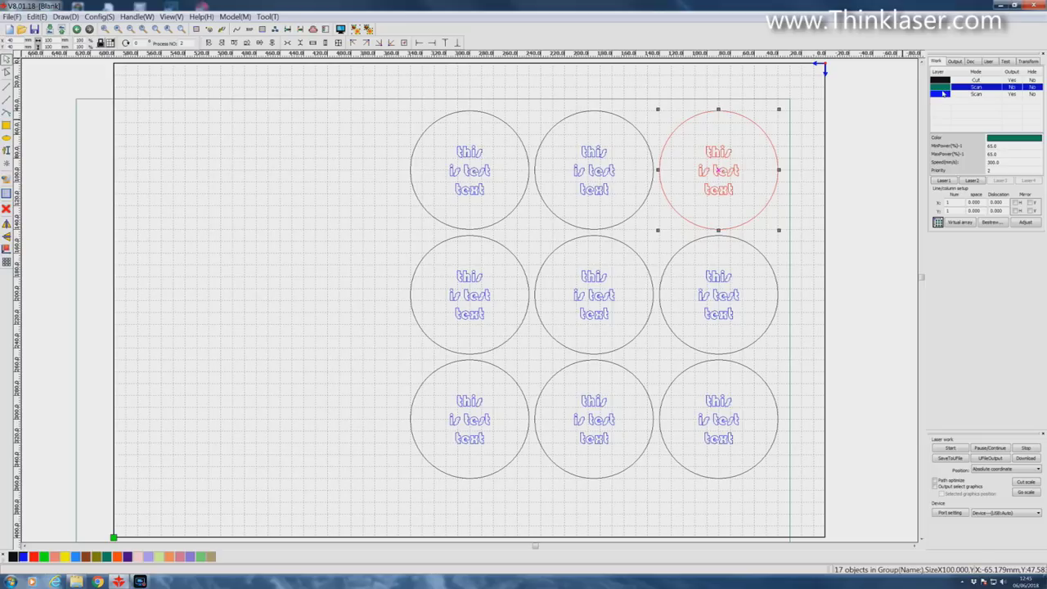
Step: Enable Independent output for the blue Scan text layer
double_click(937, 95)
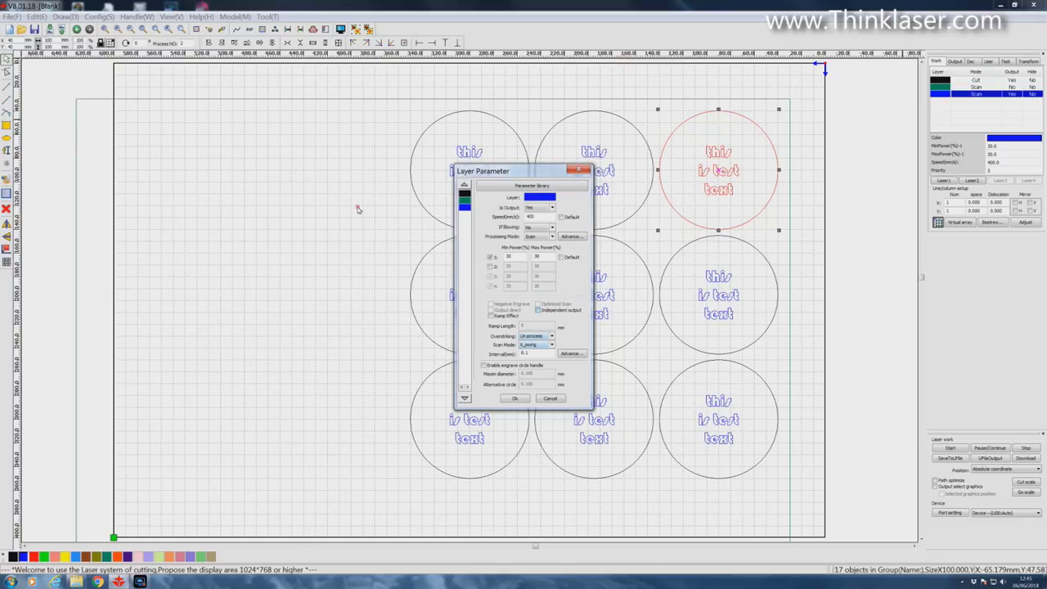
click(537, 310)
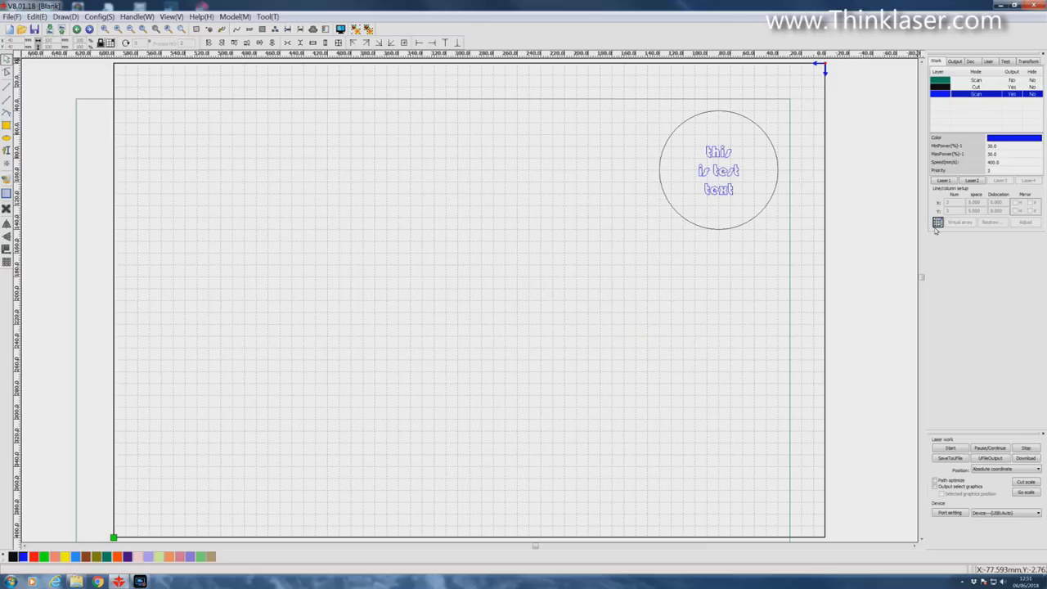
Step: Select the circle with its text and switch it to a virtual array, starting on X Num
drag(630, 82, 790, 250)
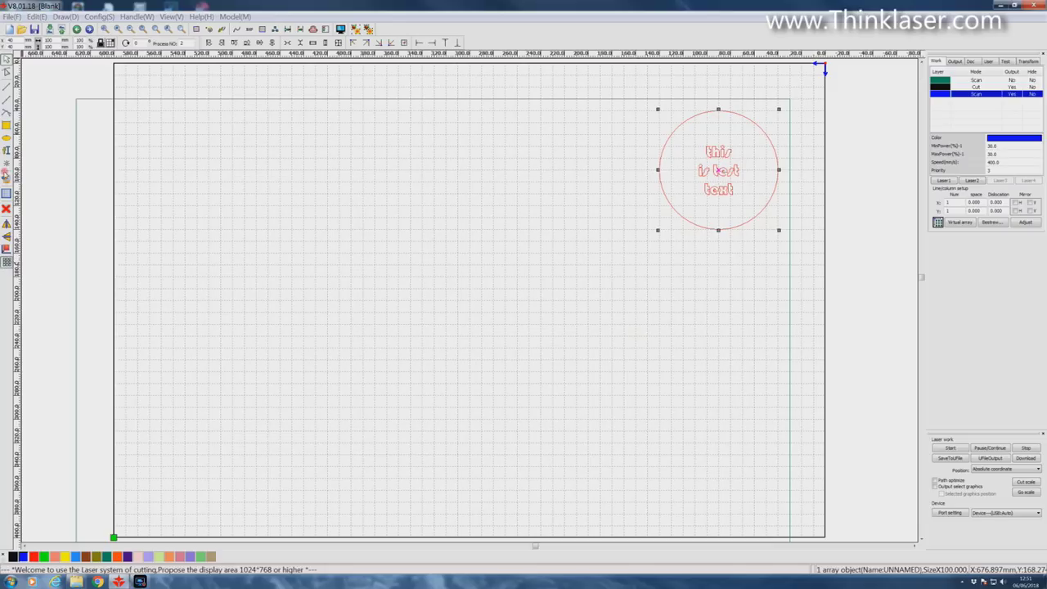
click(6, 174)
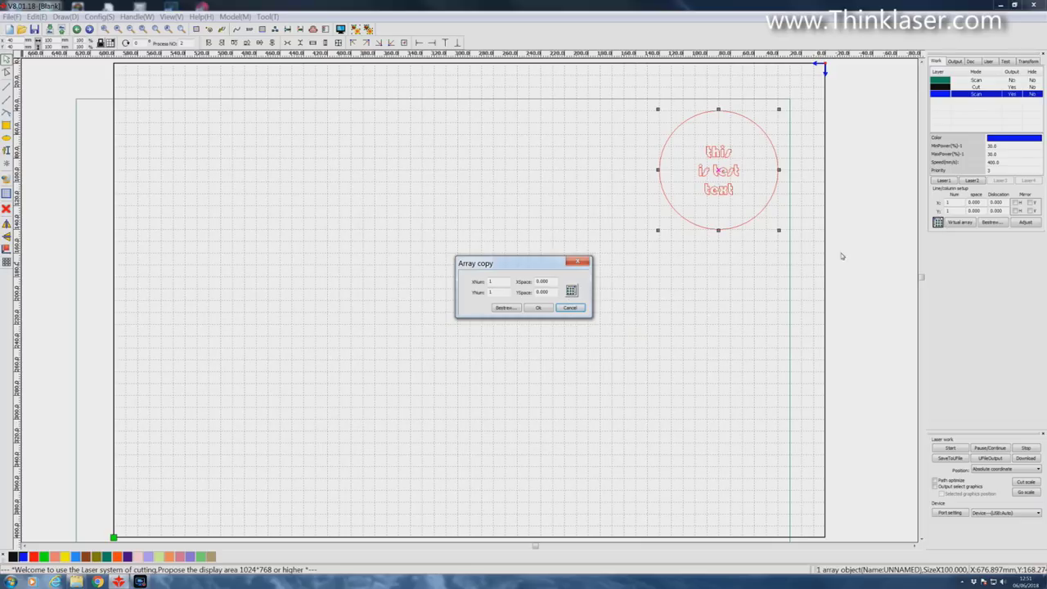
click(580, 264)
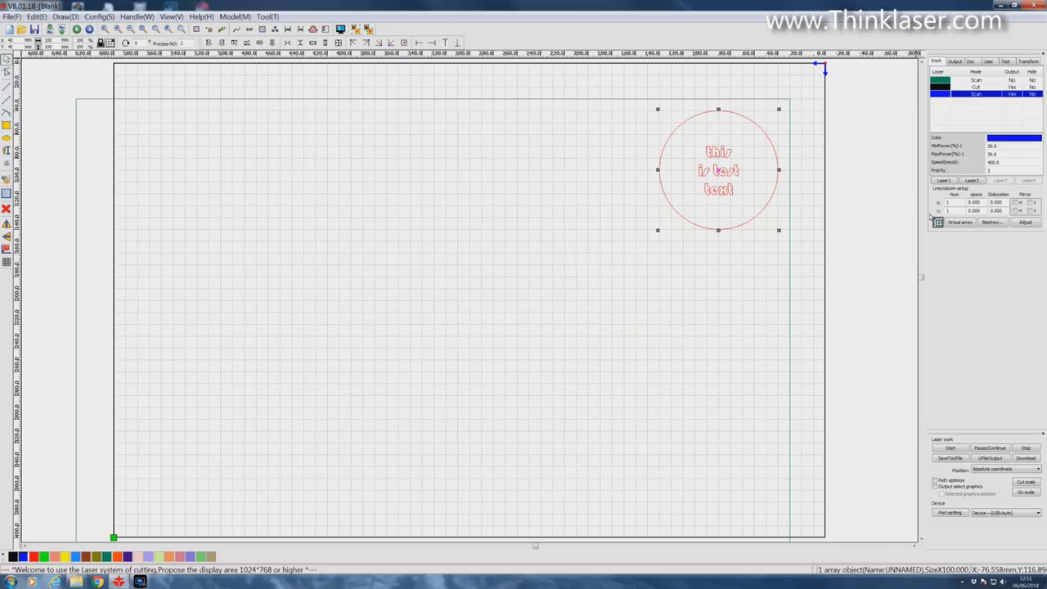
click(965, 224)
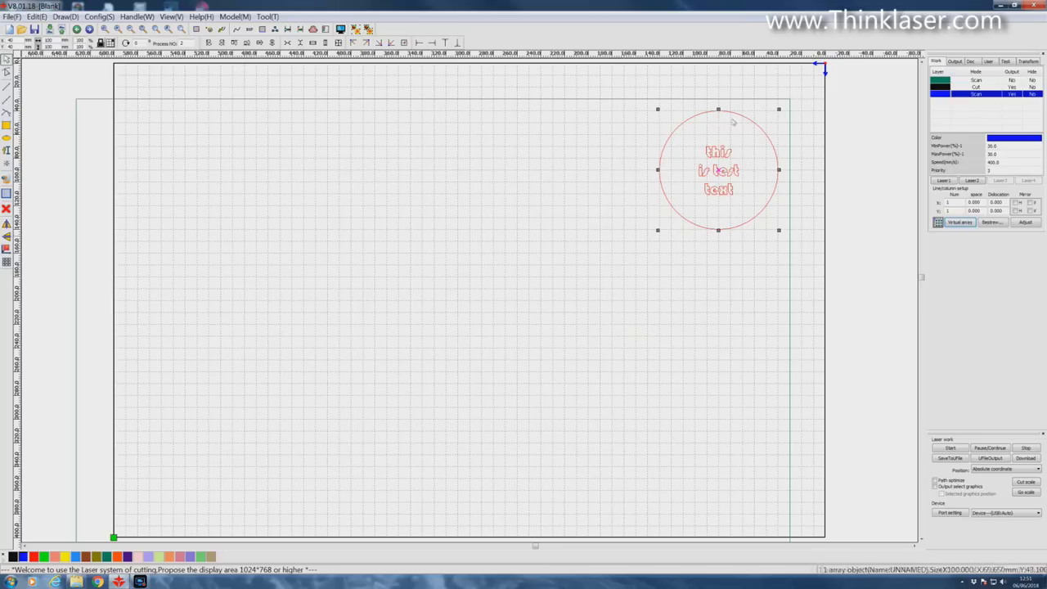
click(938, 222)
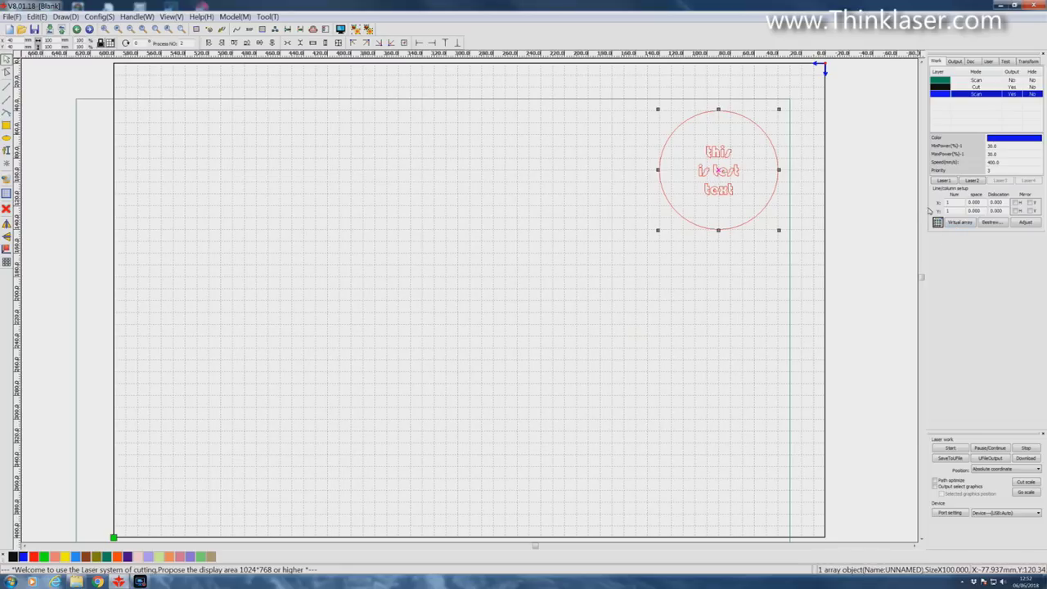
click(948, 202)
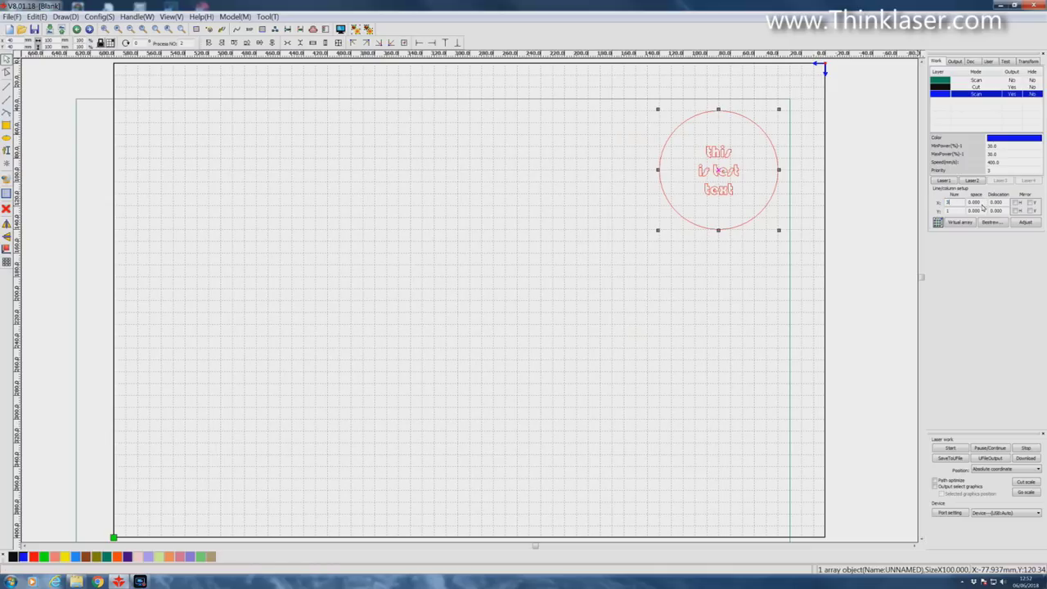
Step: Give the virtual array 3 columns and 3 rows, each spaced 5.000 apart
key(Tab)
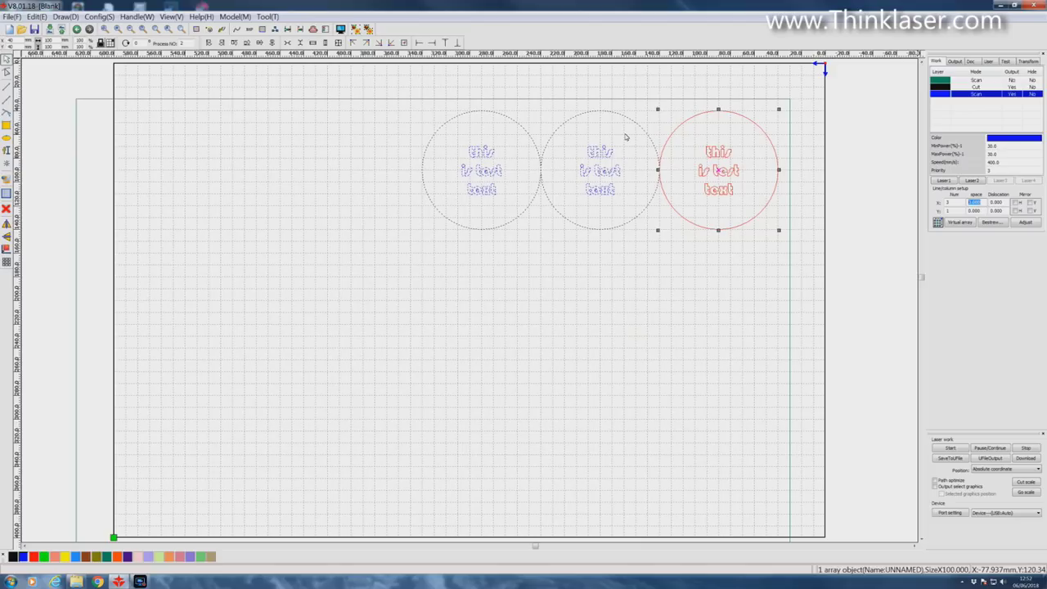
text(5)
click(954, 211)
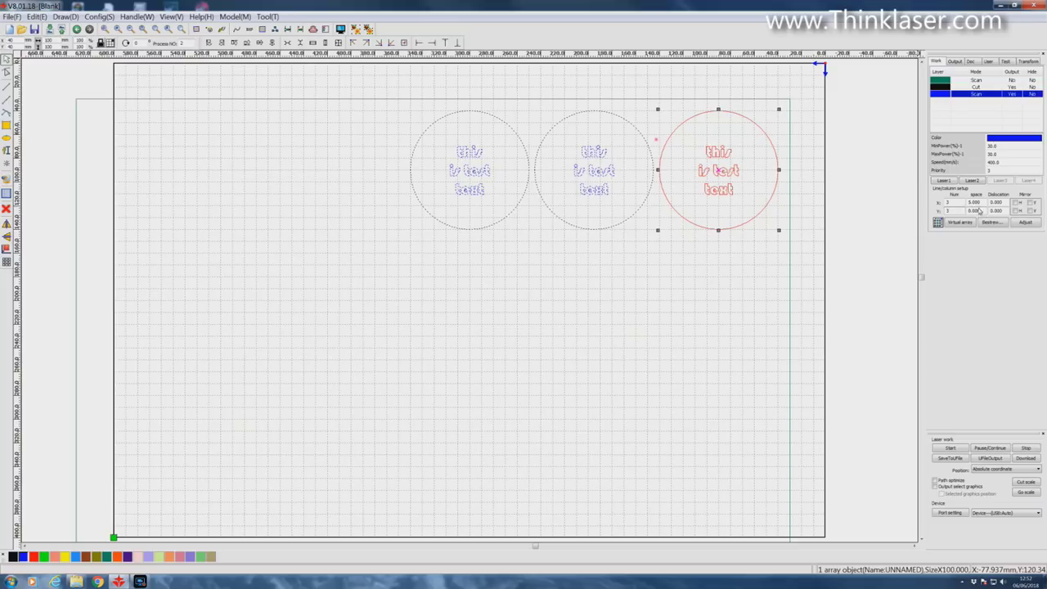
key(Tab)
text(5)
key(Tab)
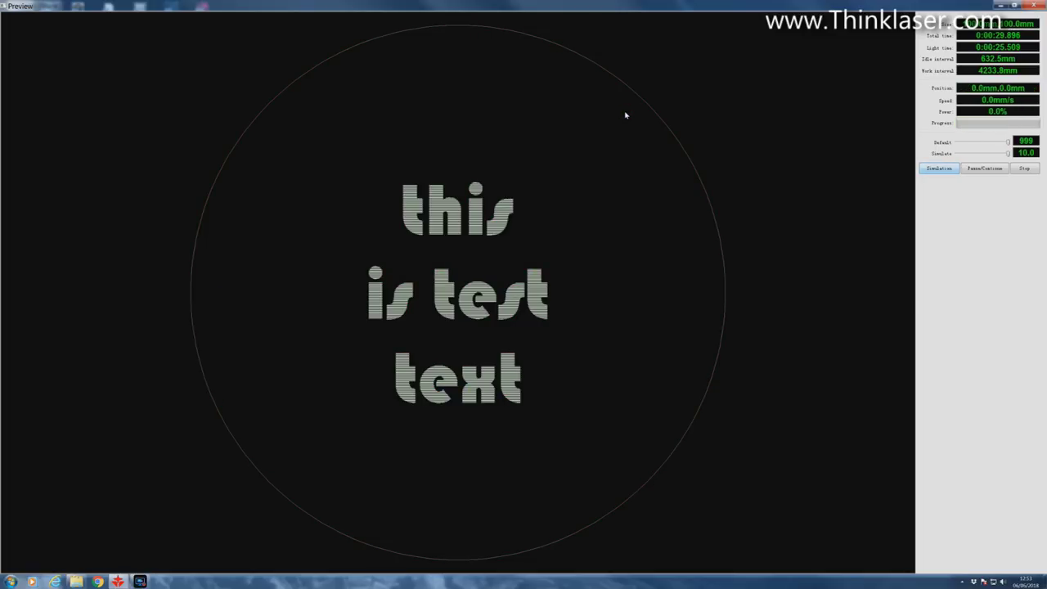
Step: Close the preview and box-select the whole 3×3 circle array
click(1033, 5)
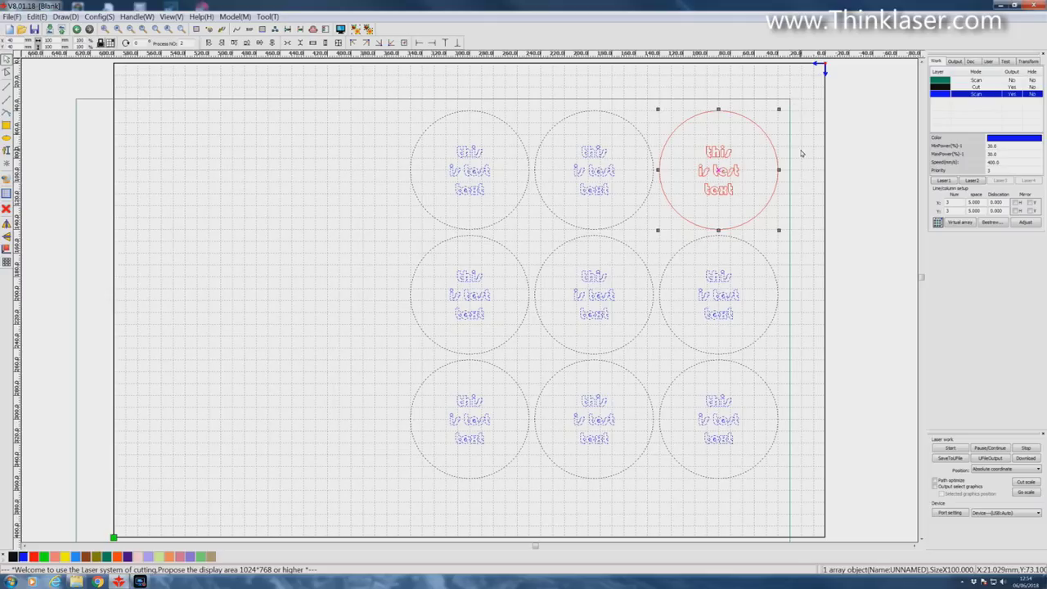
drag(652, 87, 804, 234)
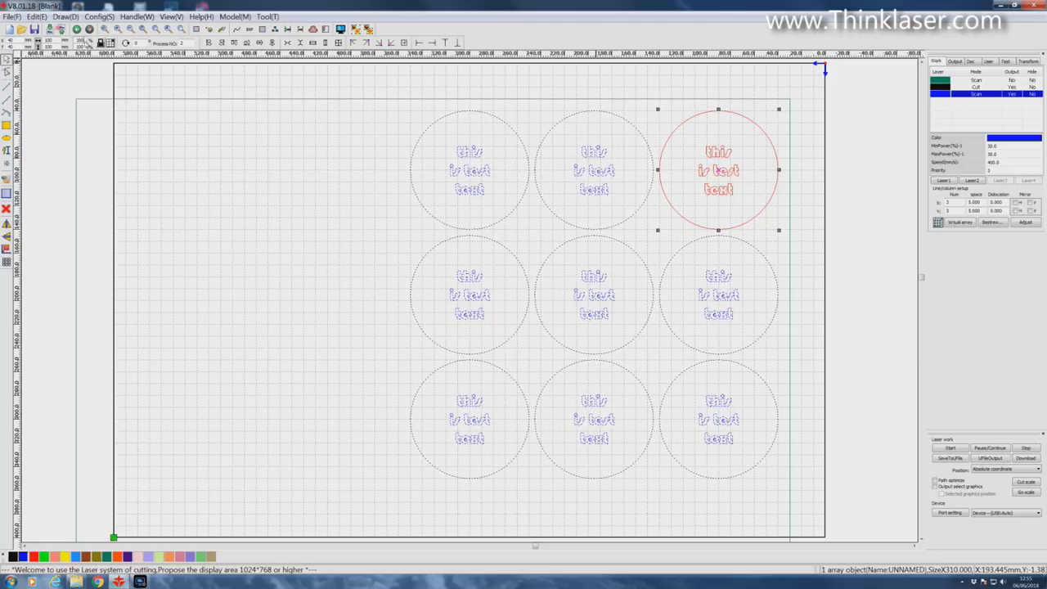
Step: Scale the selected circle array to 50% with the toolbar size field
click(79, 39)
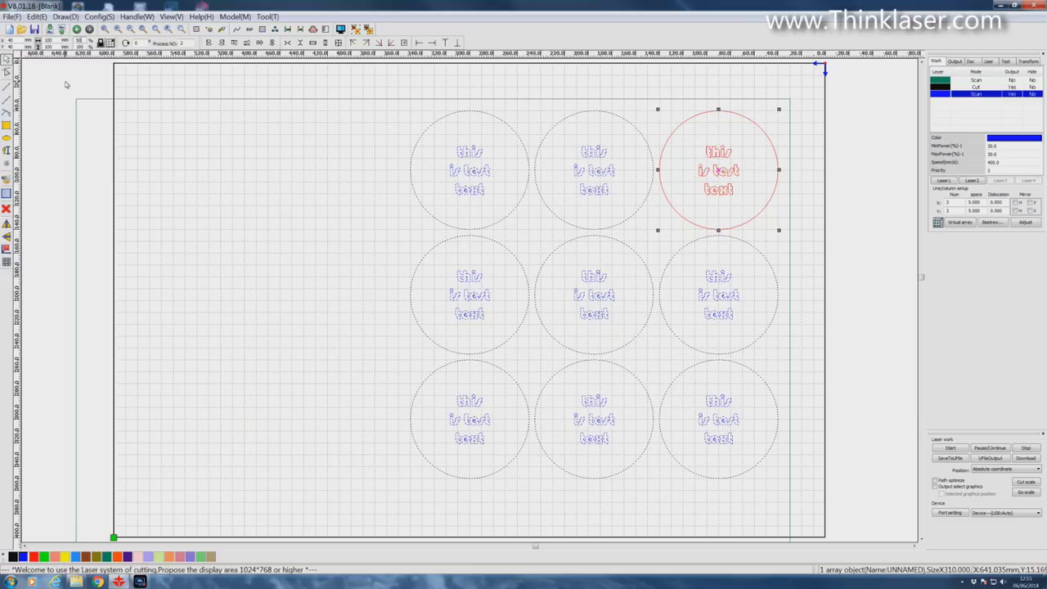
key(Return)
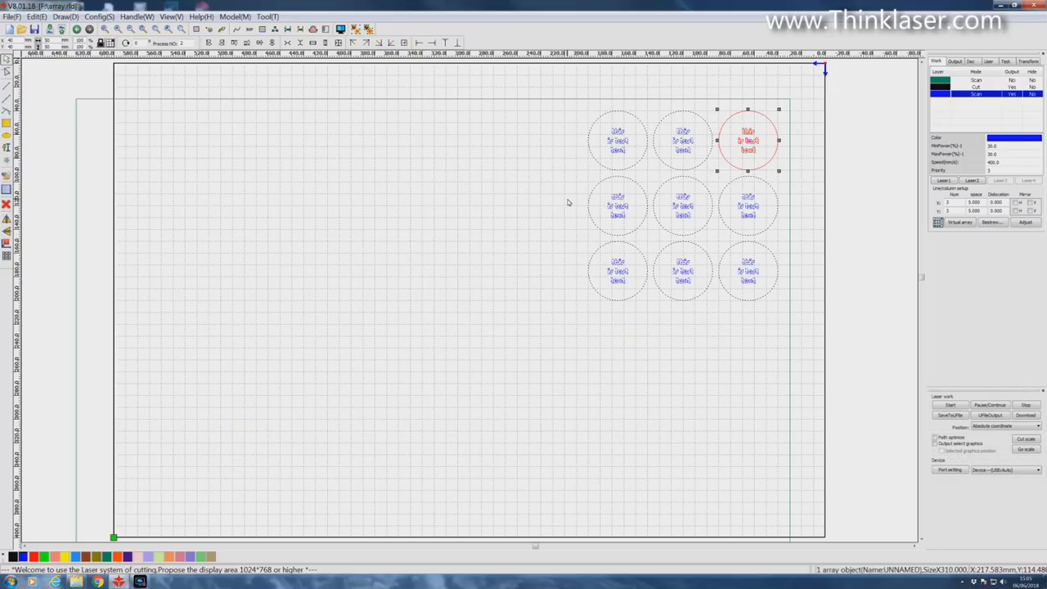
Step: Zoom to show the full work area and select the large reference rectangle
scroll(567, 202, down, 3)
scroll(425, 255, up, 1)
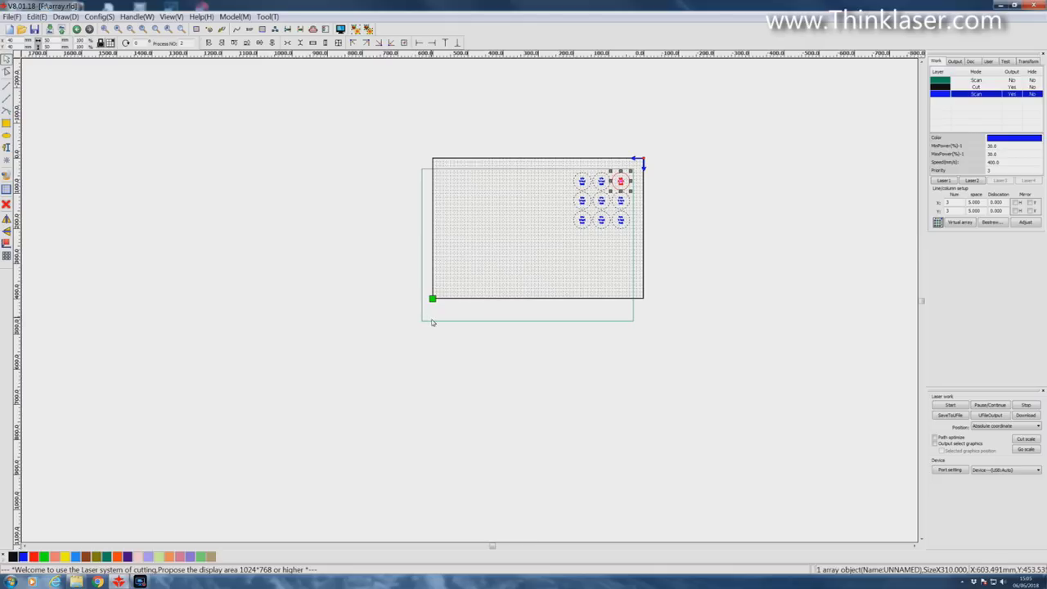
key(Tab)
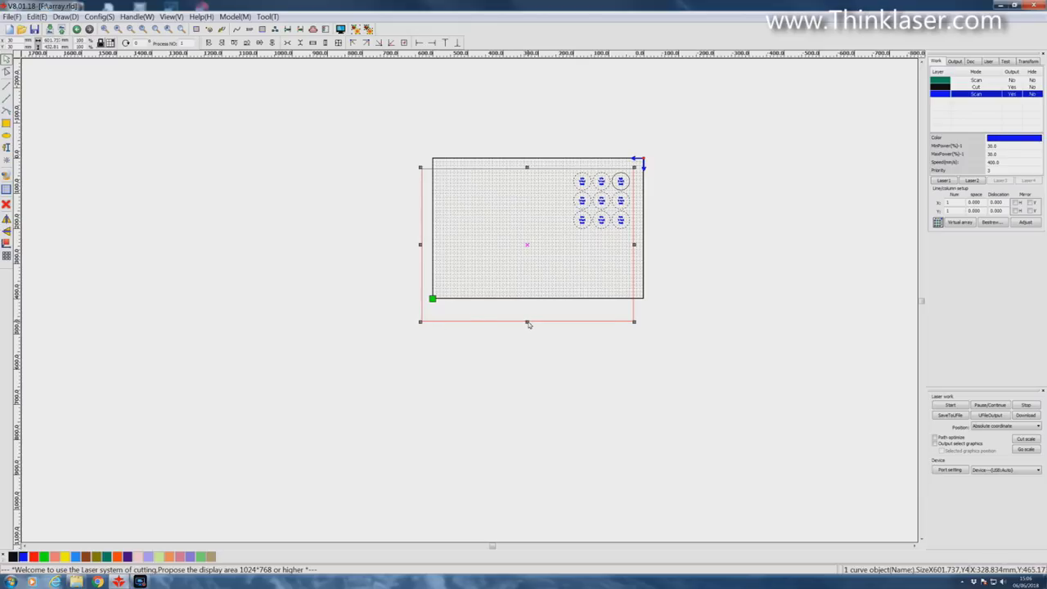
Step: Pull the reference rectangle's bottom and left edges in to fit the work area, 566.509 mm wide
drag(533, 325, 545, 298)
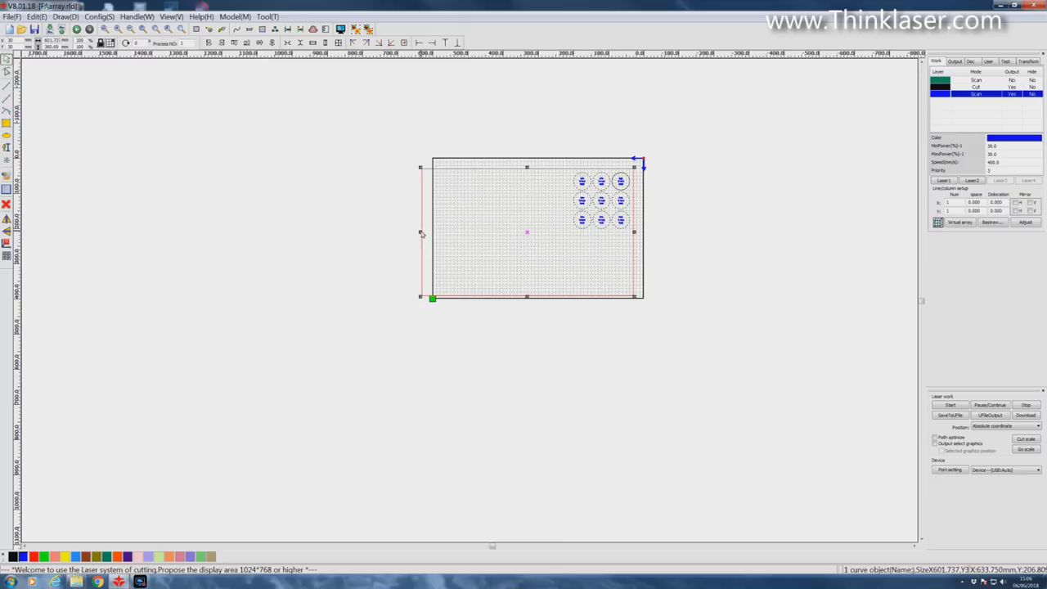
drag(420, 234, 432, 232)
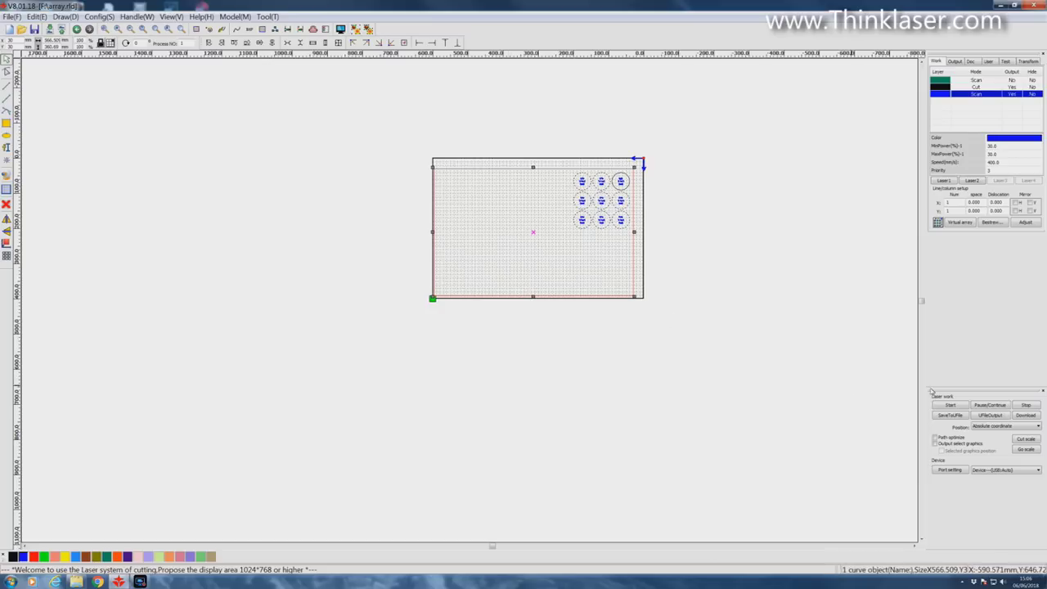
click(1032, 427)
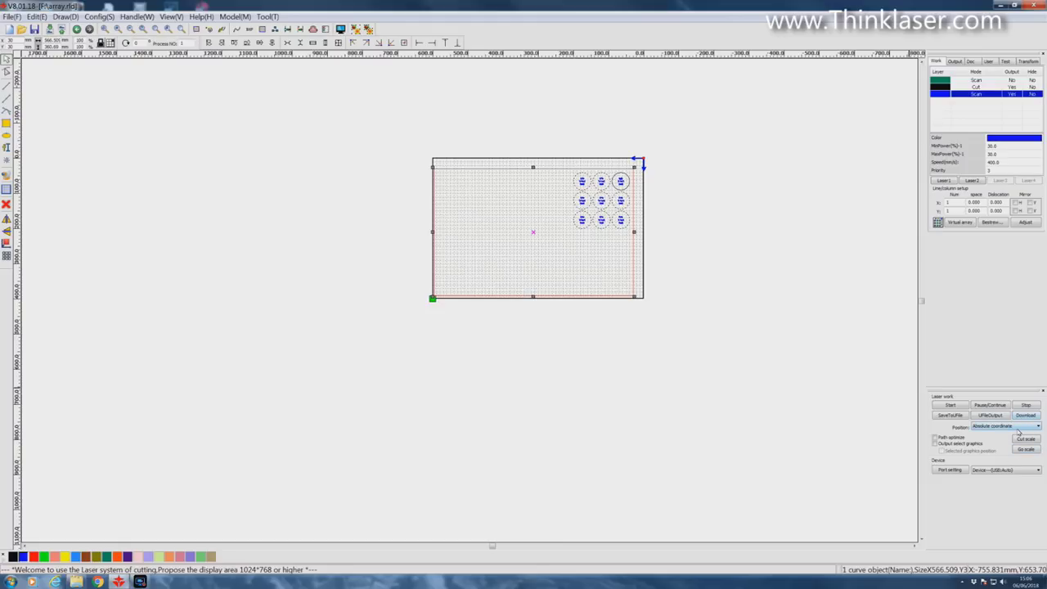
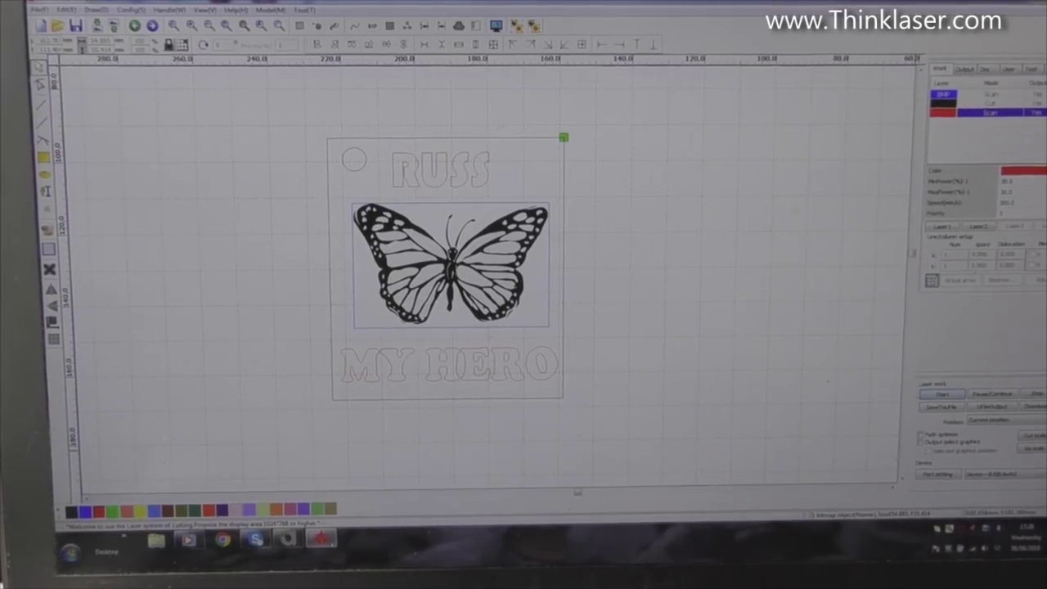
Step: Set the red Scan layer's Is Output parameter to No and confirm
double_click(945, 117)
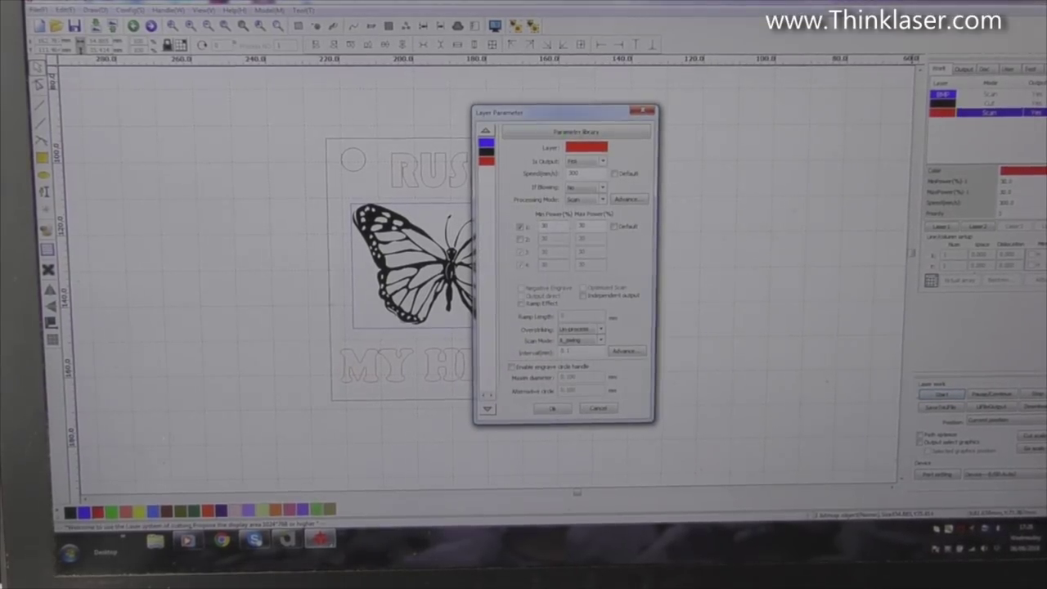
click(603, 162)
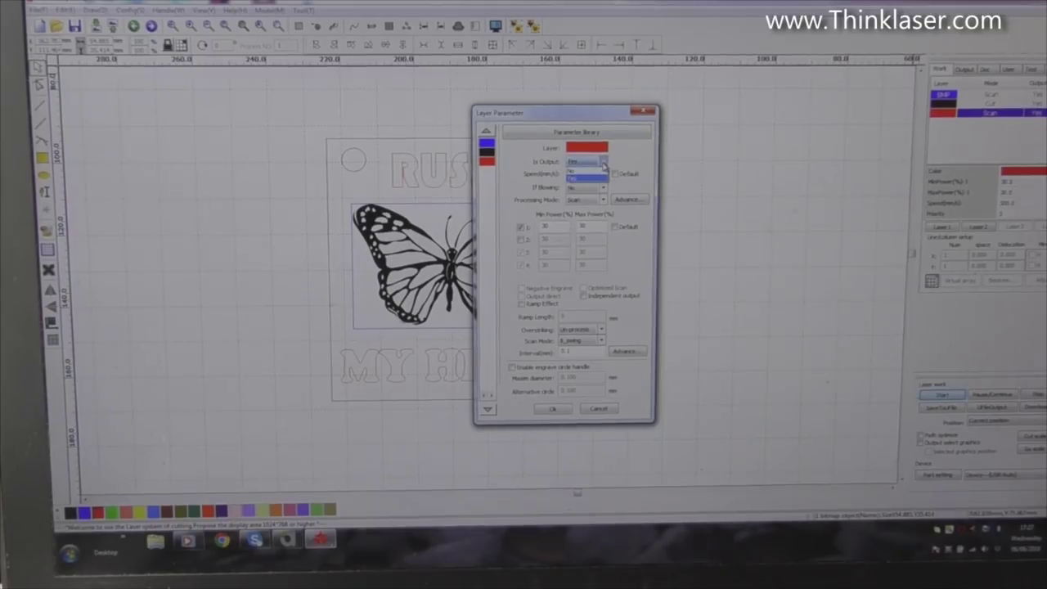
click(602, 171)
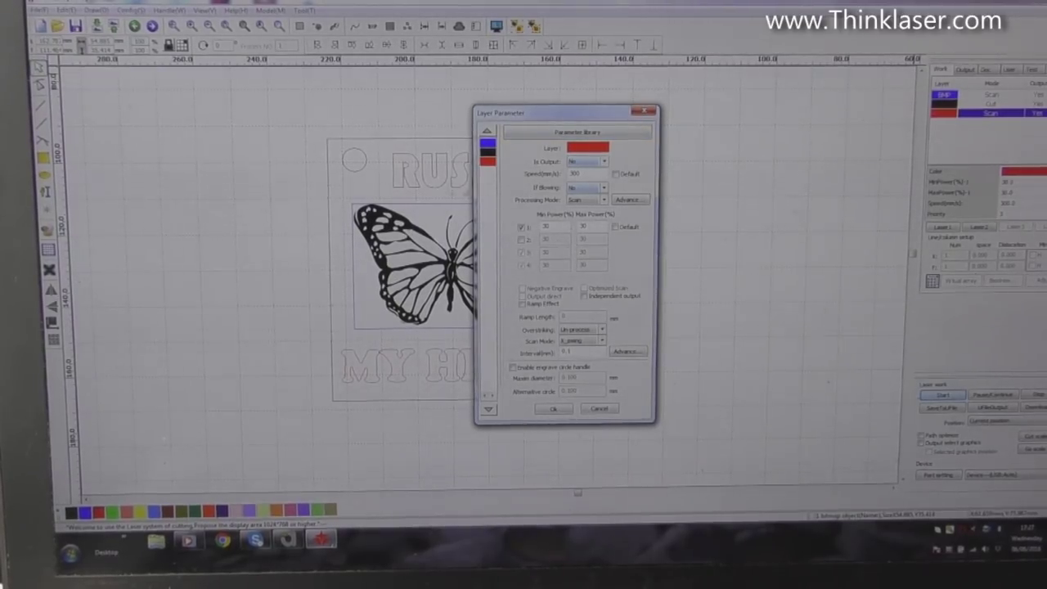
click(563, 409)
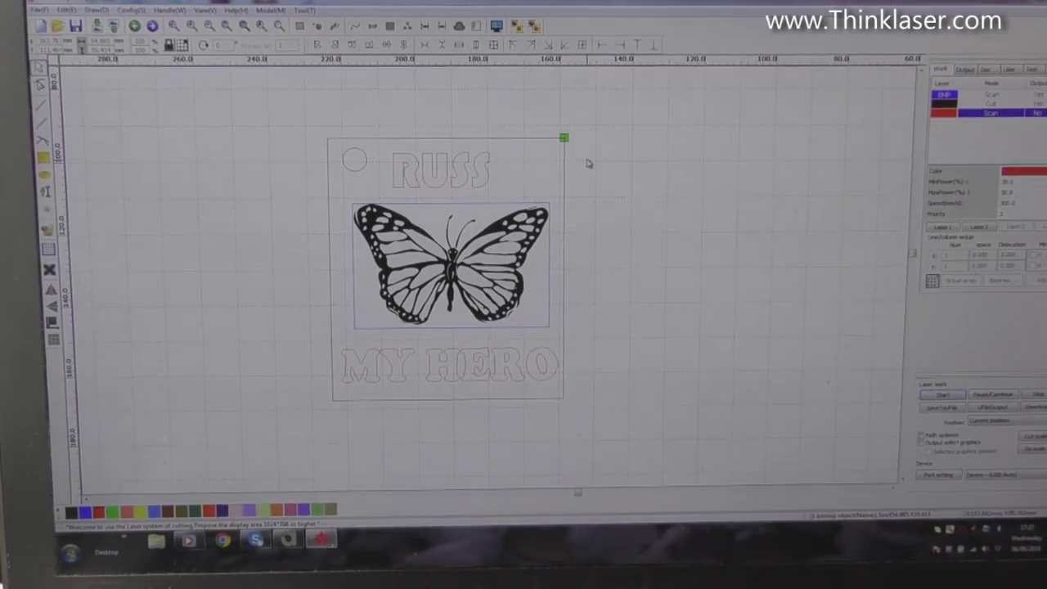
Step: Select the whole keyring and array it in 2 rows by 2 columns with 5 mm X and Y spacing
scroll(586, 164, down, 3)
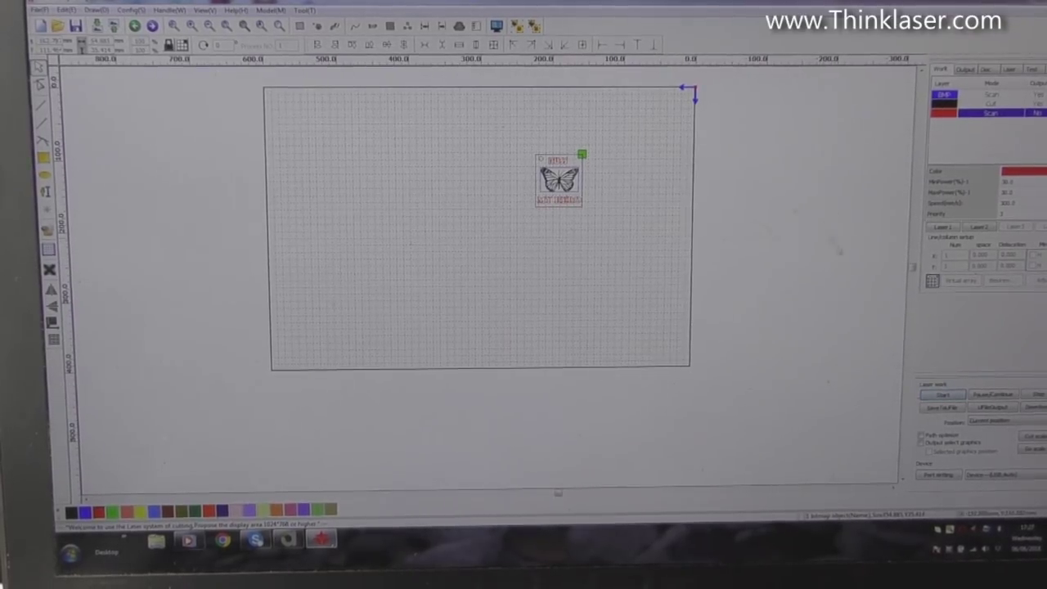
key(ctrl+a)
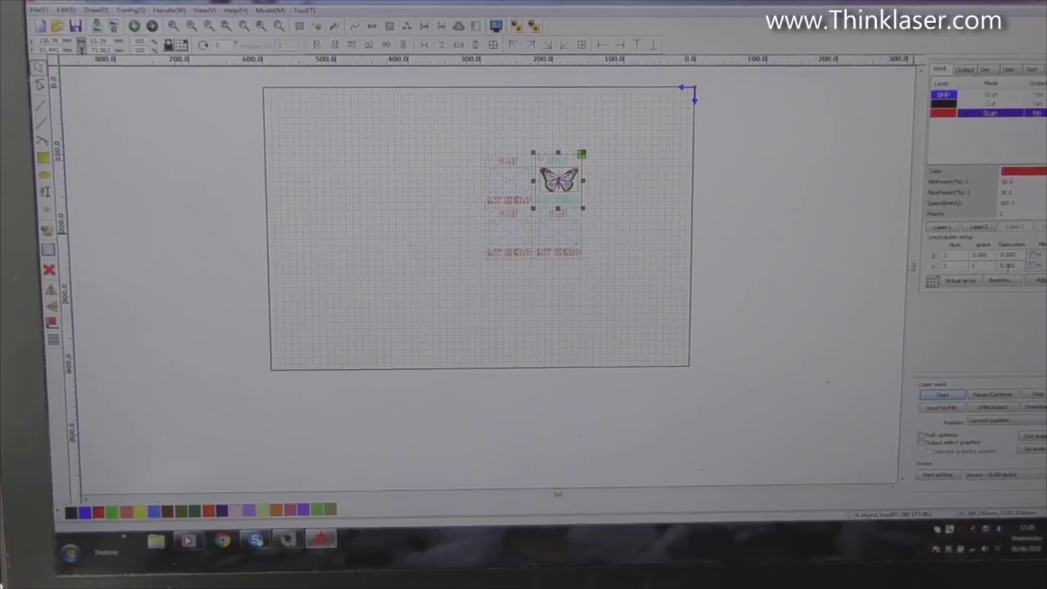
text(5)
key(Return)
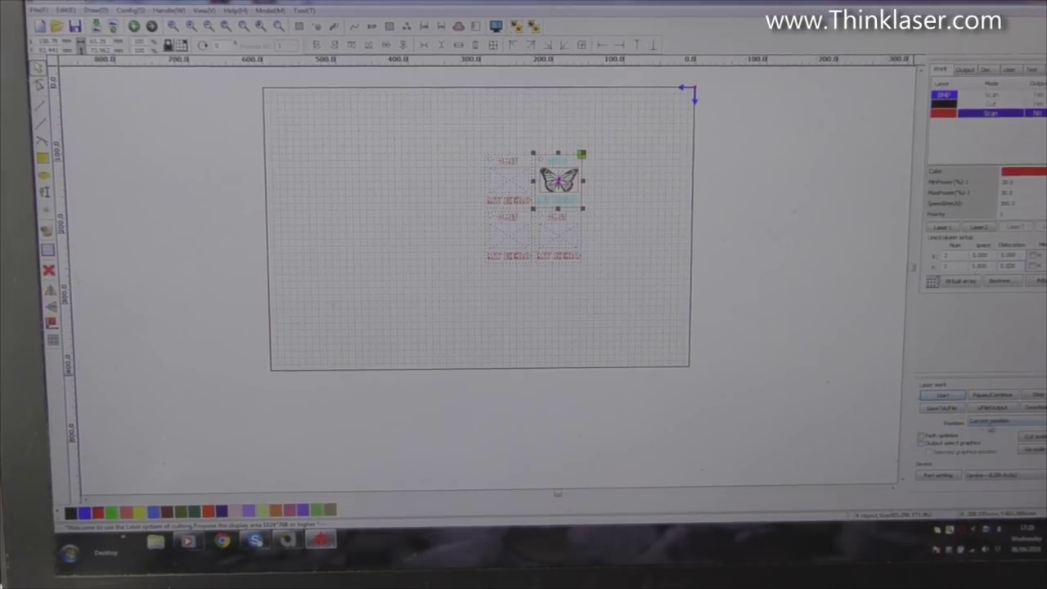
click(991, 423)
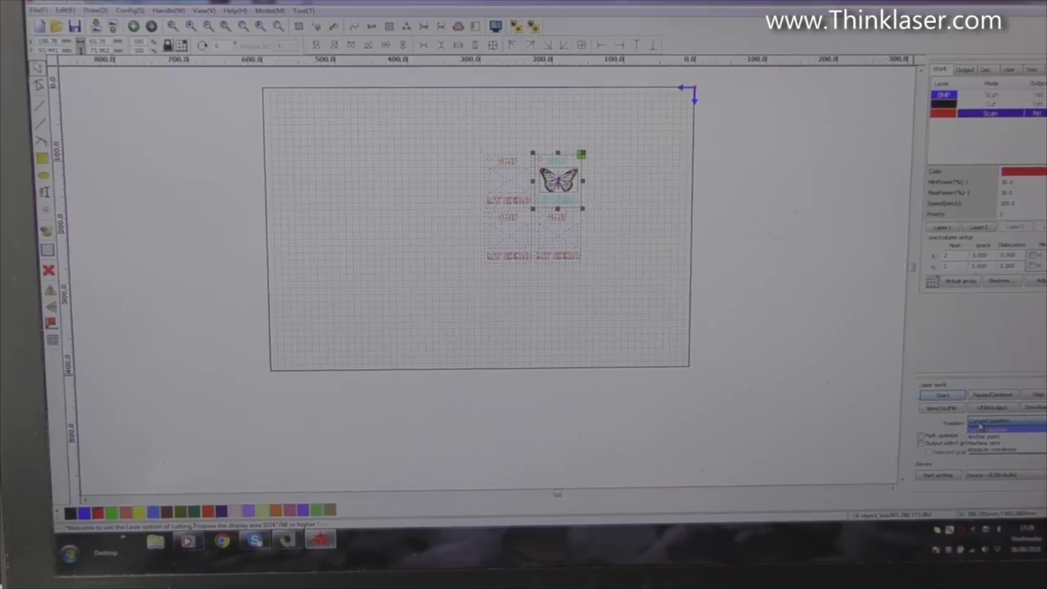
click(981, 427)
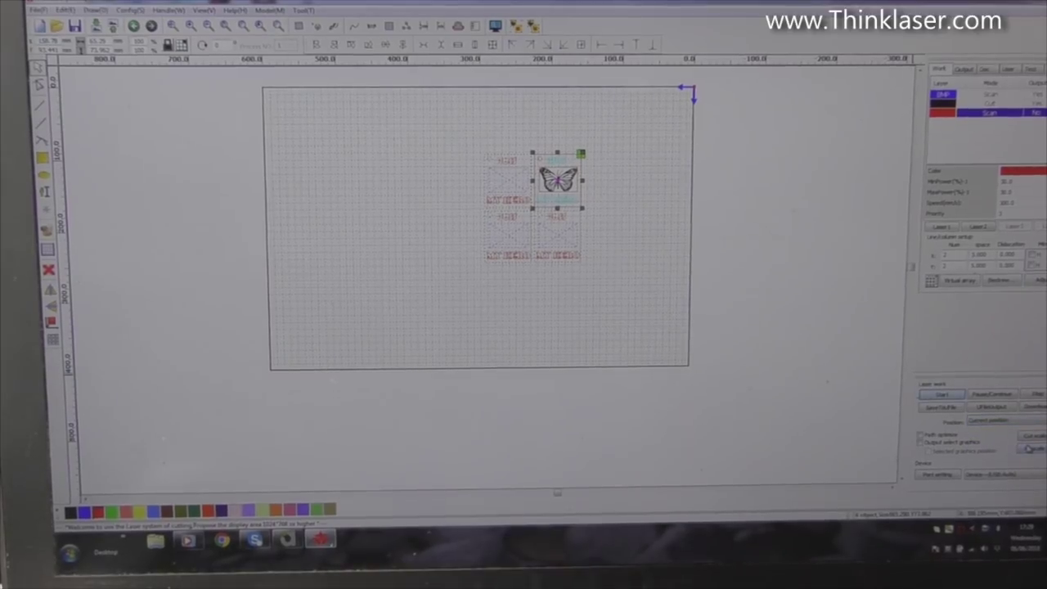